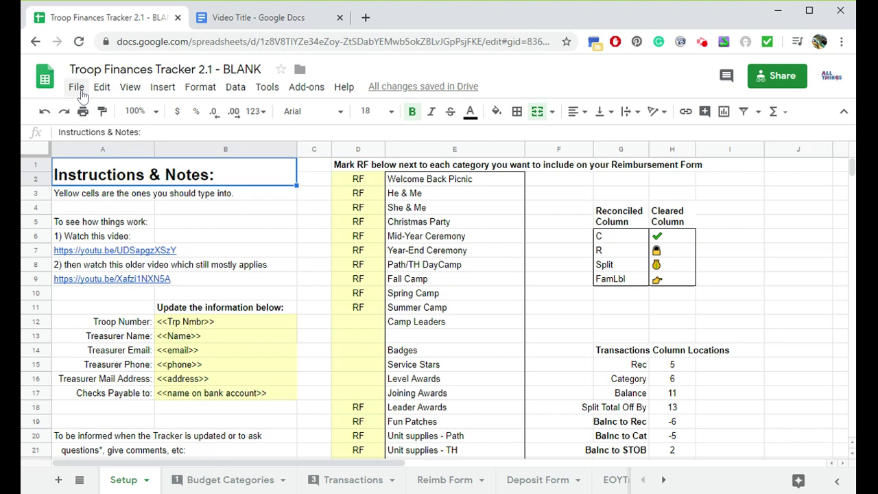
Make a copy of the blank tracker spreadsheet named "Troop Finances Tracker 2.1 - QK1234" in My Drive.
left_click(71, 198)
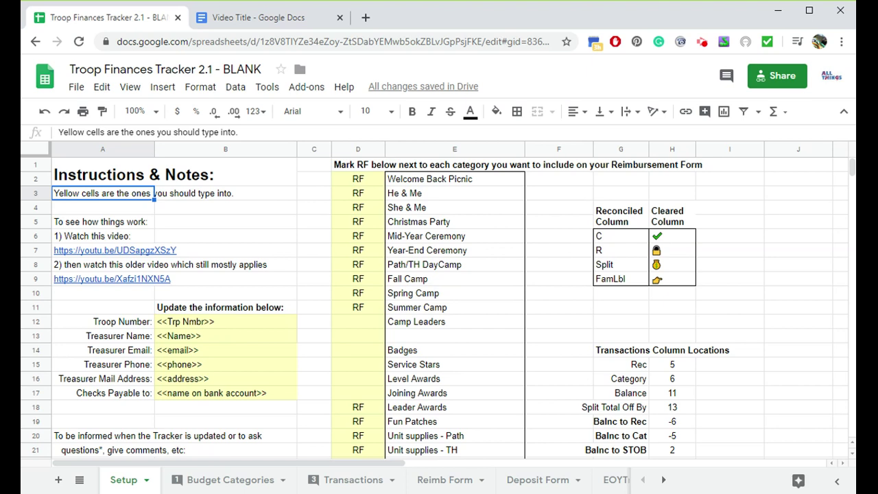
left_click(77, 88)
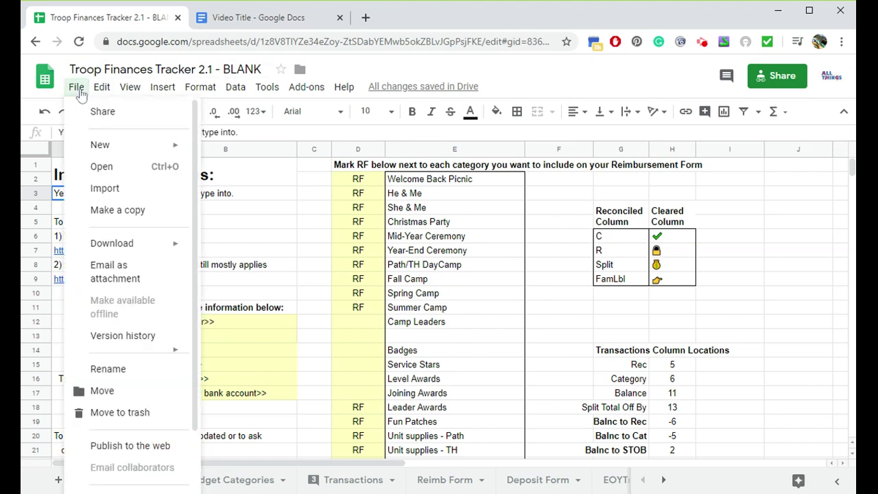
left_click(102, 212)
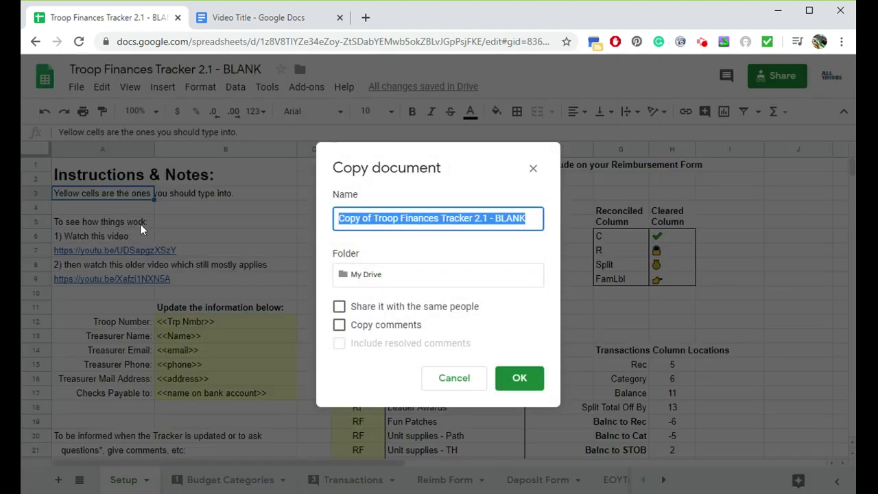
left_click(373, 218)
key("BackSpace")
key("BackSpace")
key("BackSpace")
key("BackSpace")
key("BackSpace")
key("BackSpace")
key("BackSpace")
key("BackSpace")
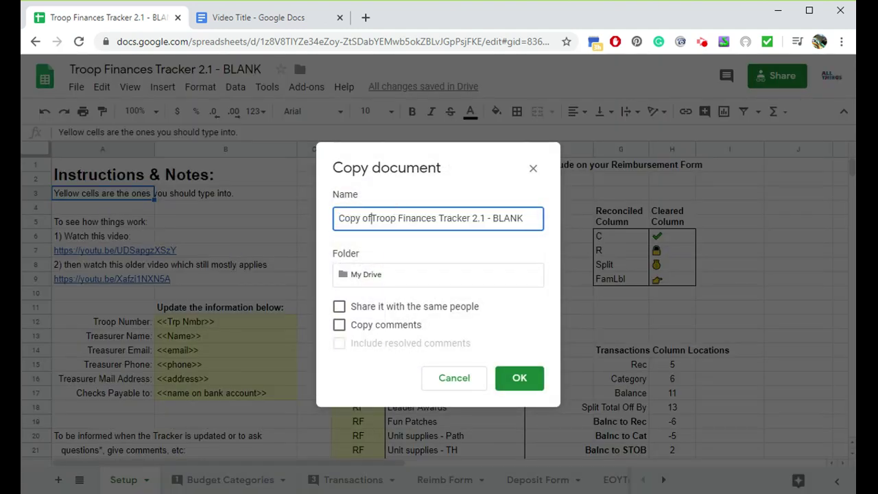
key("End")
key("ctrl+shift+Left")
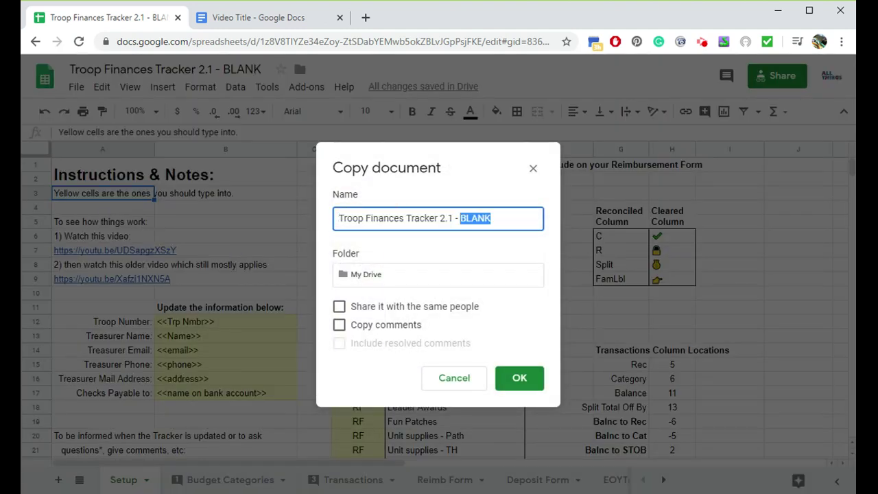
type("QK1234")
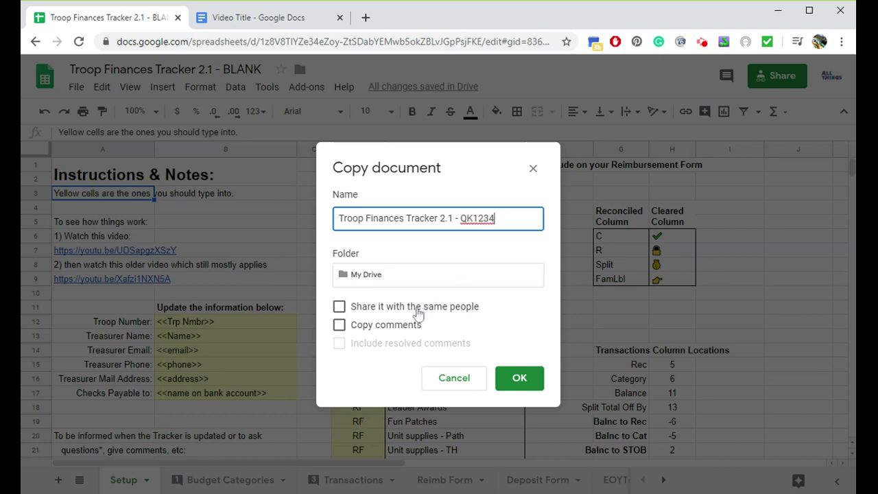
left_click(506, 379)
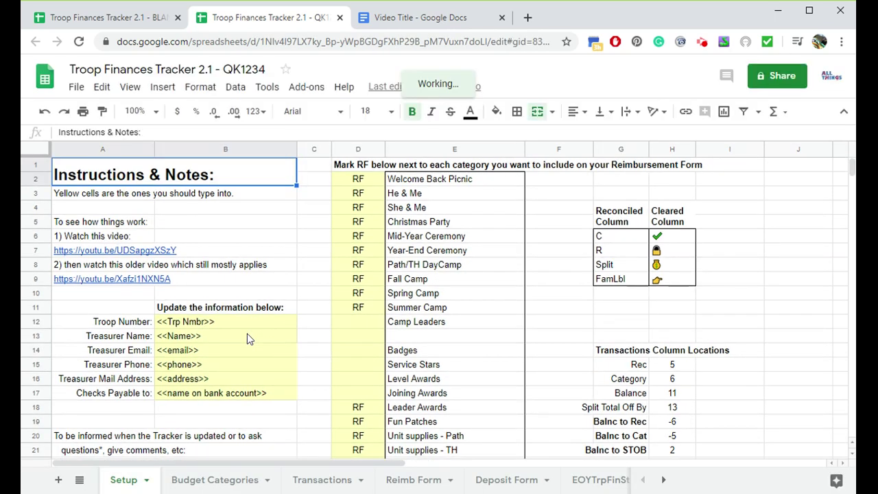
Paste troop number QK1234, the treasurer's name, e-mail, phone and mailing address, and the payee Money Bins into B12:B17 of the Setup sheet.
left_click(234, 324)
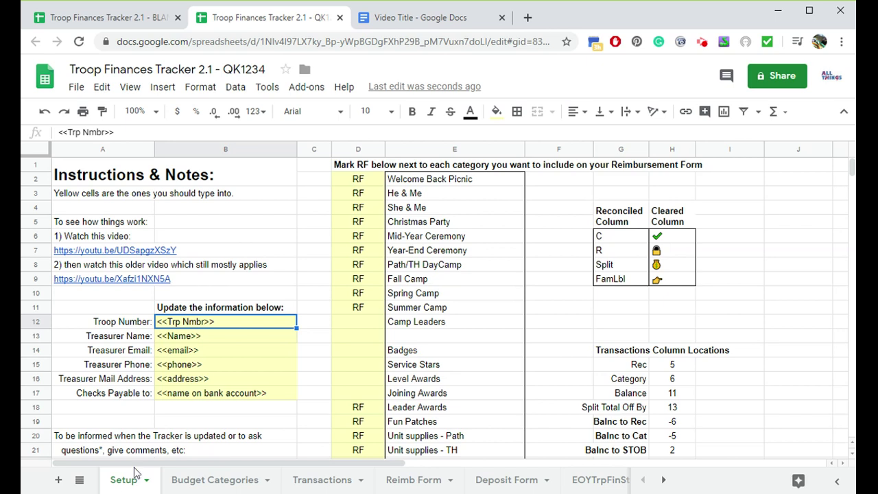
left_click(117, 323)
left_click(124, 335)
left_click(126, 351)
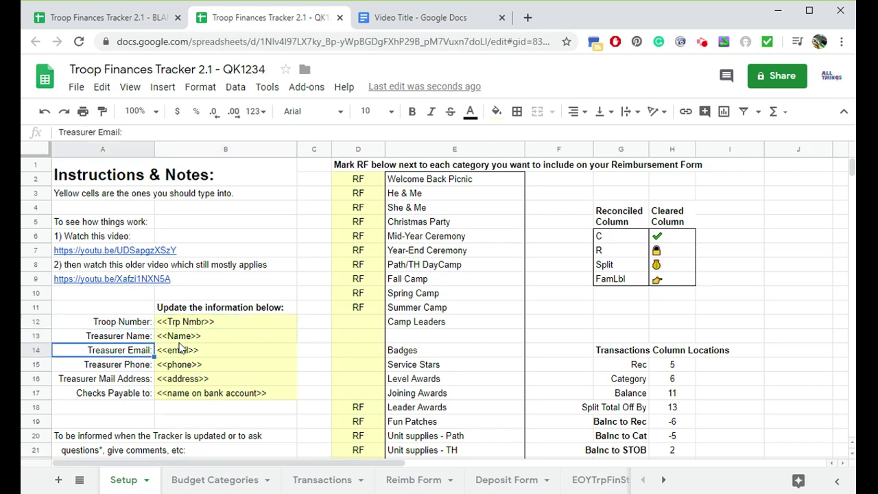
left_click(189, 322)
key("ctrl+v")
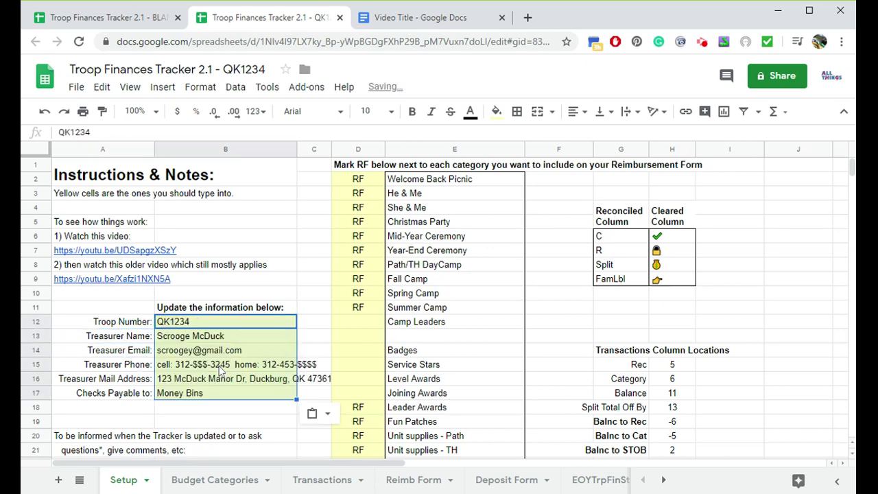
left_click(224, 396)
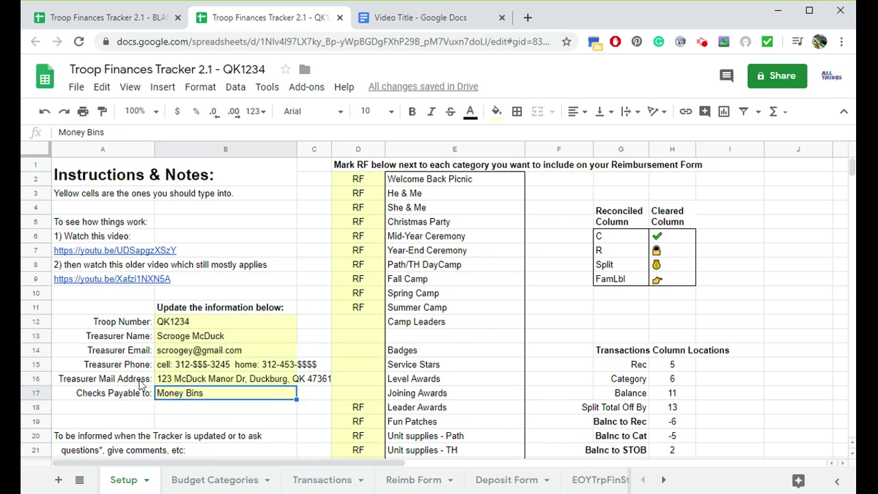
Look at the reimbursement form marks, then inspect the formula behind the troop number in the Budget Categories sheet's header.
left_click(375, 237)
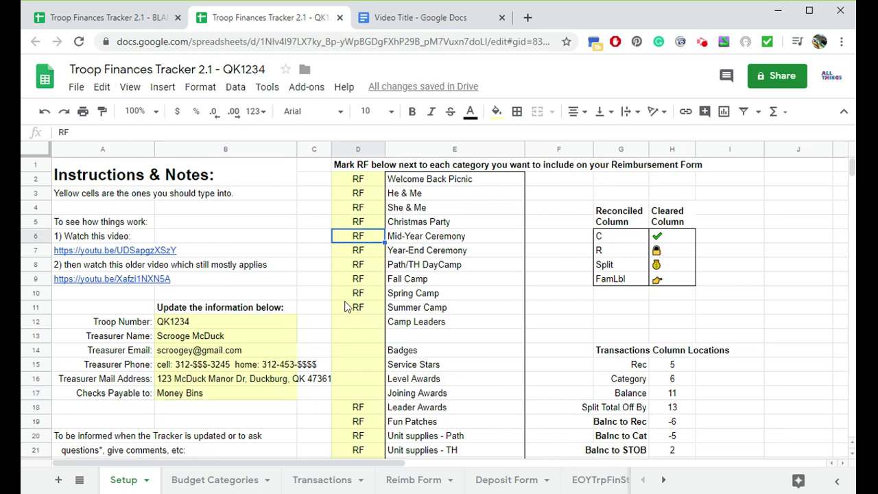
left_click(207, 483)
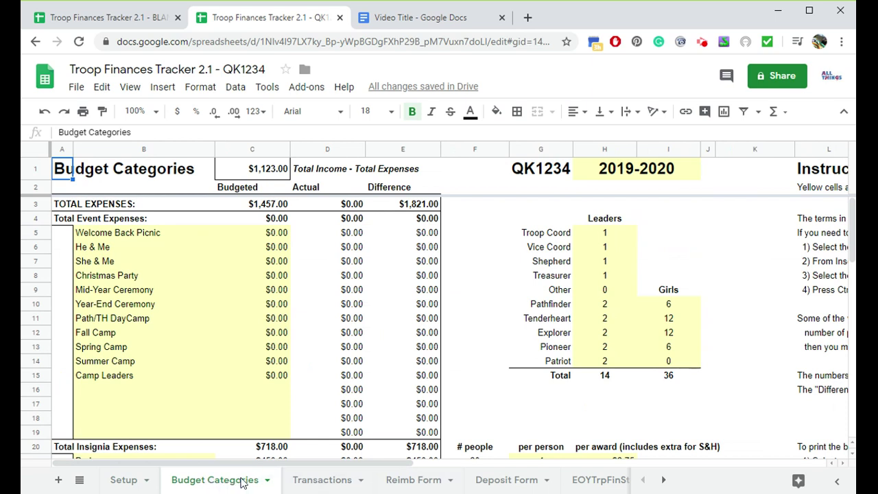
left_click(664, 480)
left_click(643, 480)
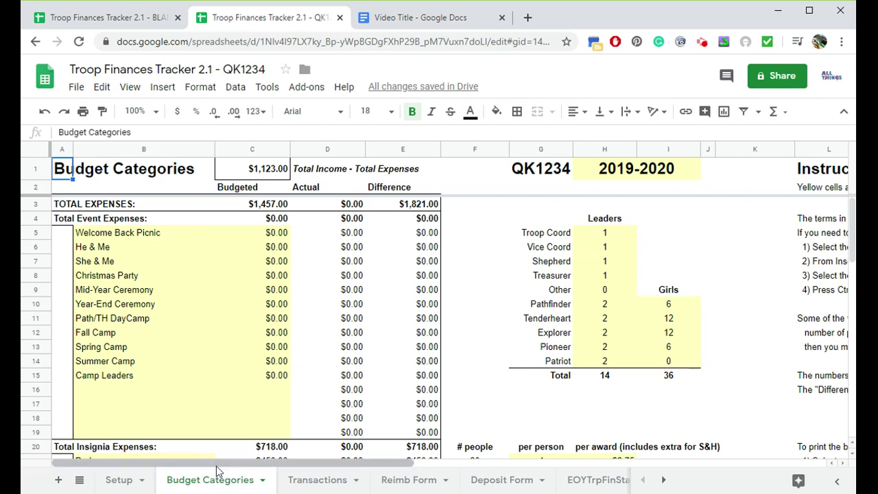
left_click(548, 171)
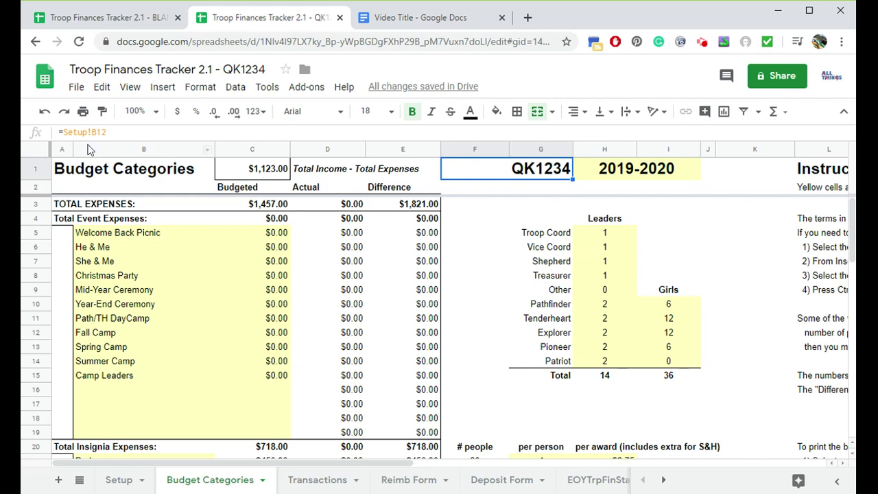
left_click(66, 132)
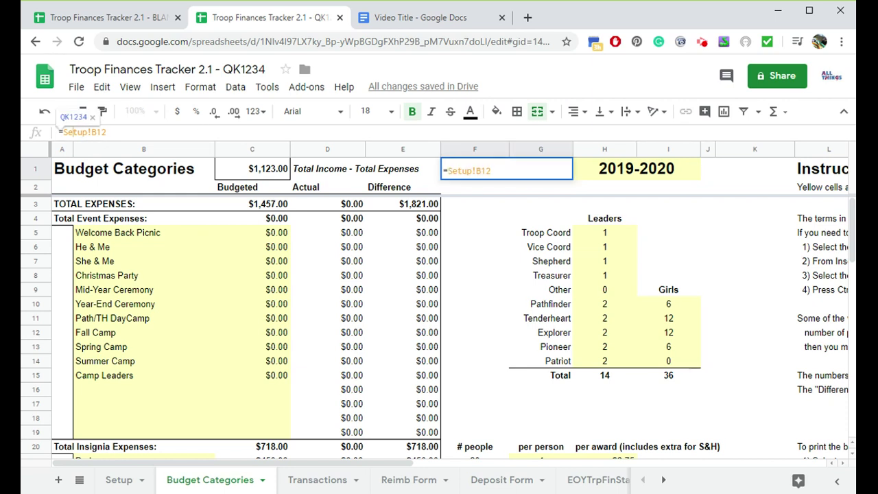
key("Escape")
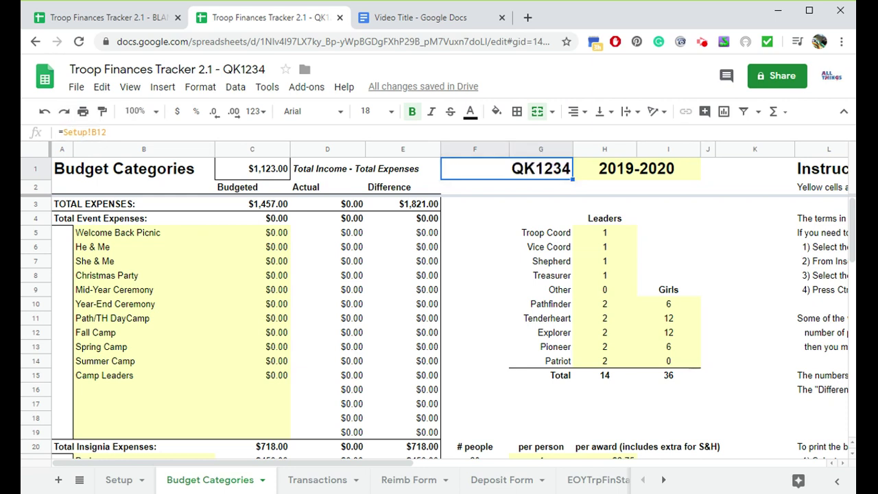
Check the school year cell and read the Instructions & Notes on the Budget Categories sheet.
left_click(609, 178)
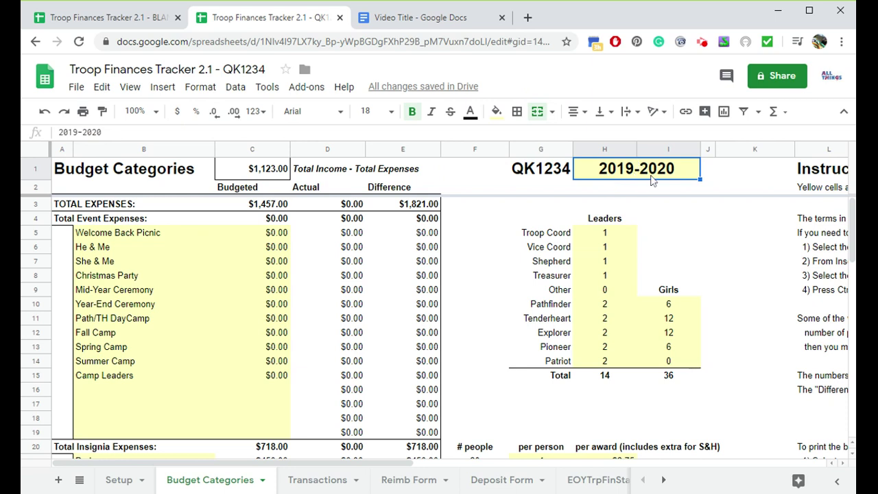
left_click_drag(377, 465, 564, 463)
scroll(445, 236, "down", 1)
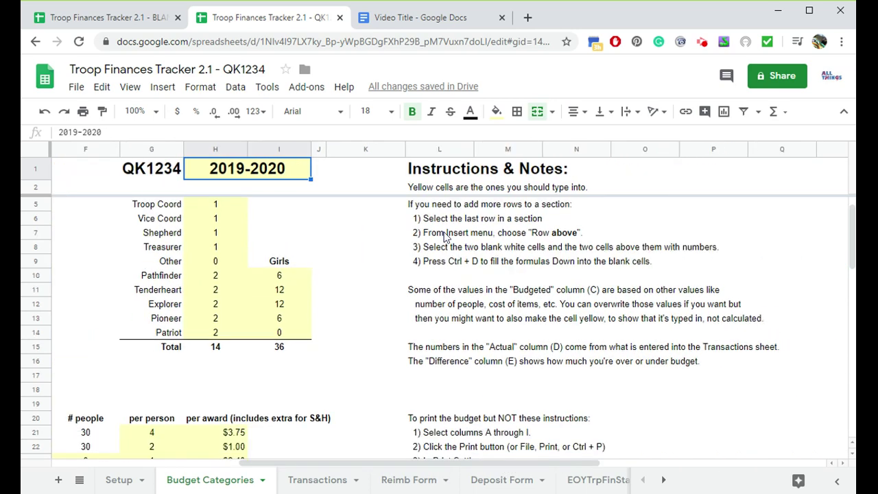
scroll(445, 236, "down", 5)
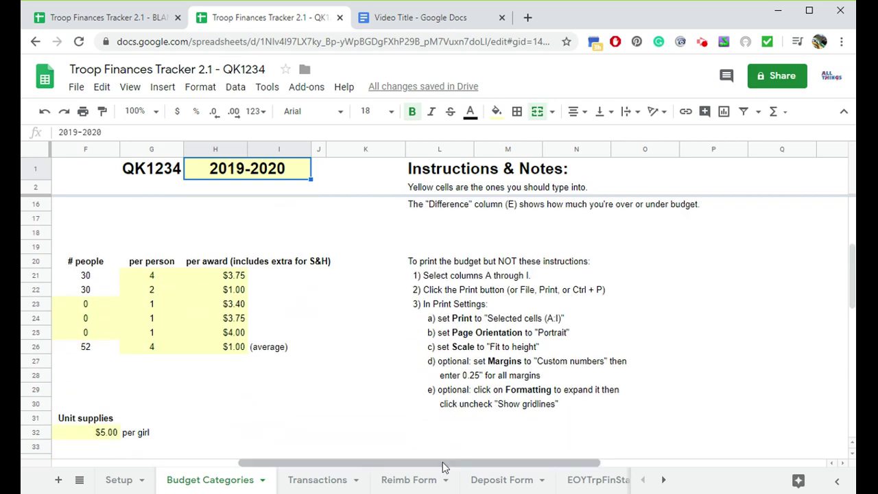
left_click_drag(447, 464, 259, 475)
scroll(278, 364, "up", 5)
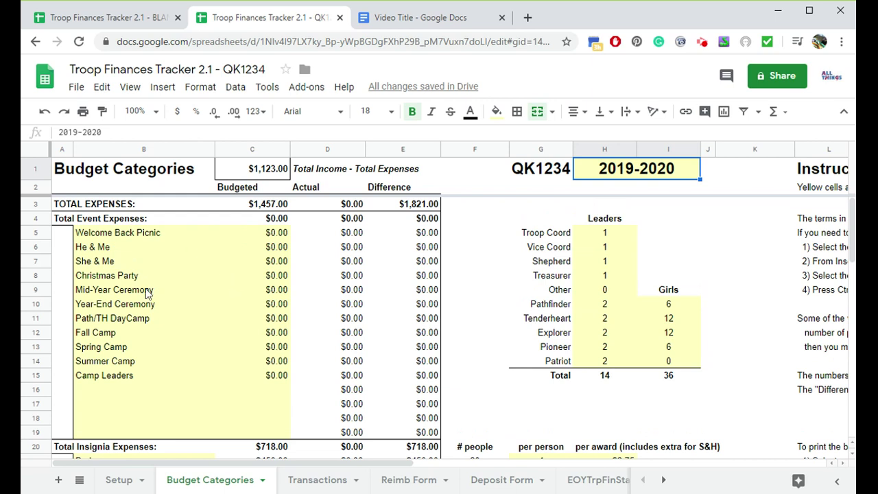
Examine the leader and girl counts and the event, insignia, other expense, income and In&Out categories.
left_click_drag(611, 236, 629, 363)
left_click_drag(663, 308, 671, 366)
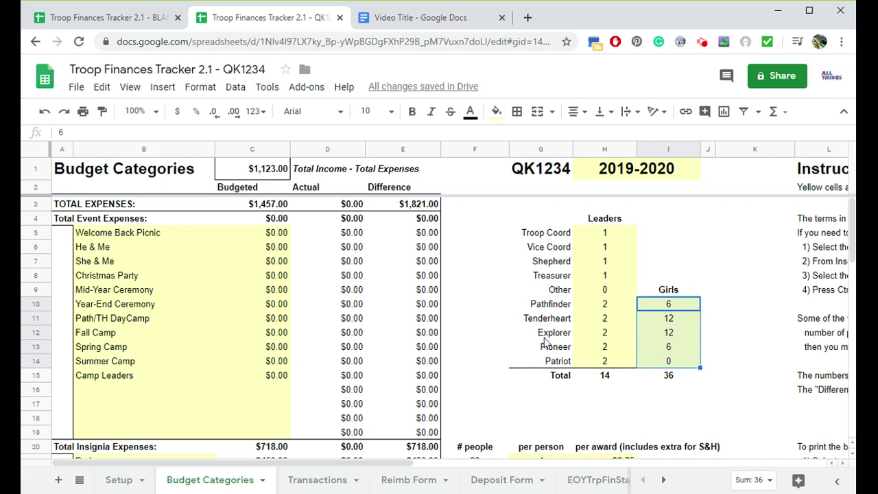
left_click_drag(113, 234, 126, 381)
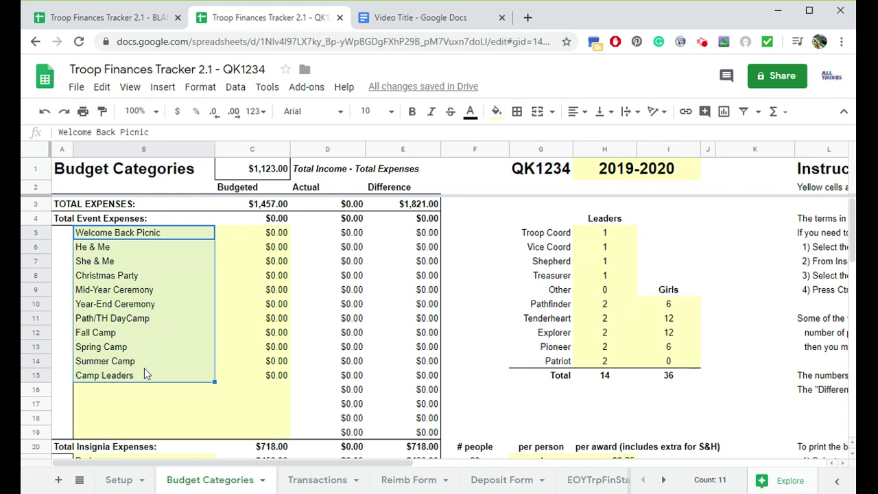
scroll(144, 376, "down", 3)
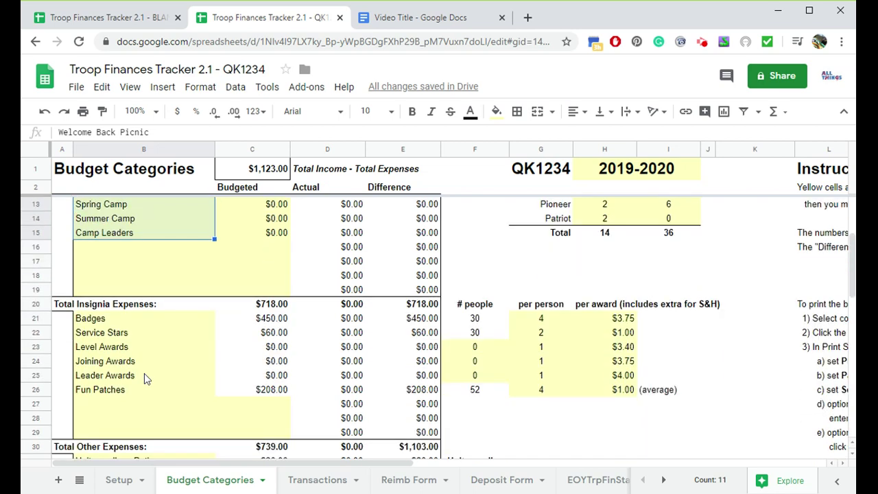
left_click_drag(110, 323, 129, 388)
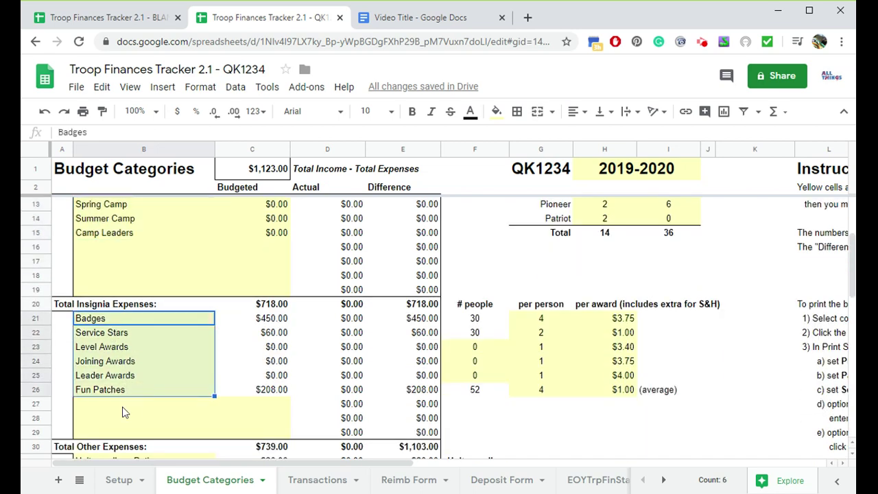
scroll(181, 411, "down", 5)
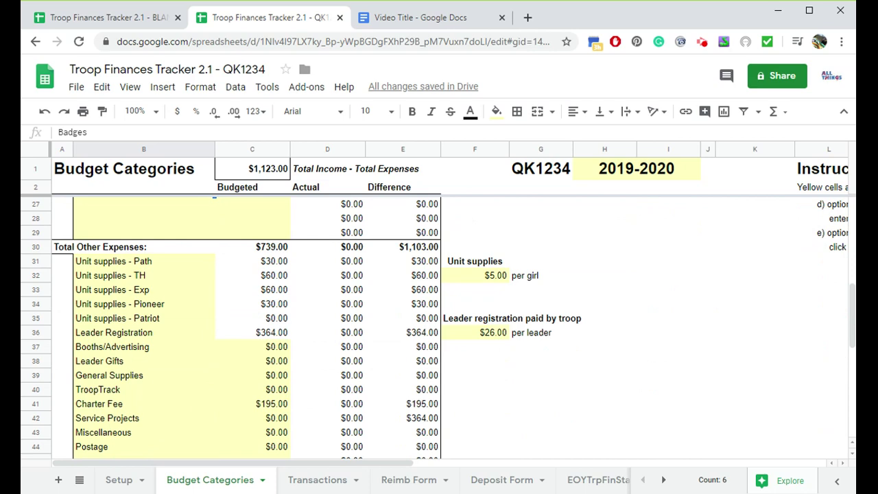
scroll(144, 370, "down", 4)
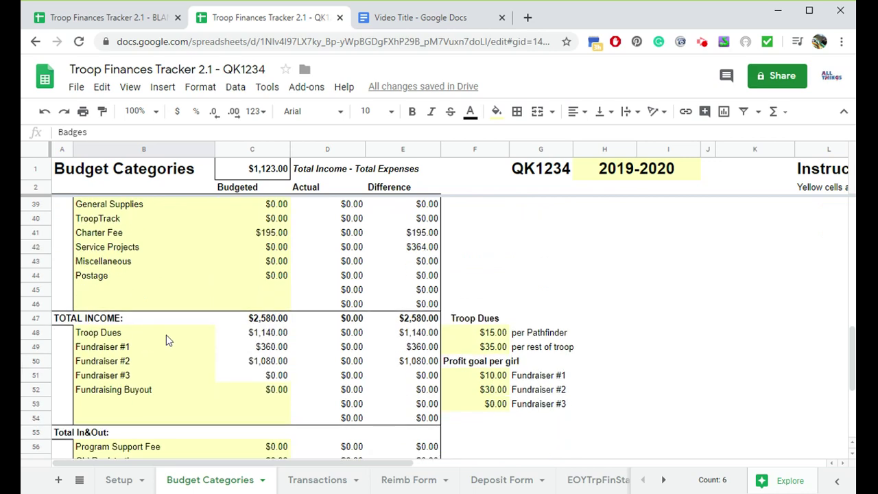
scroll(169, 341, "down", 2)
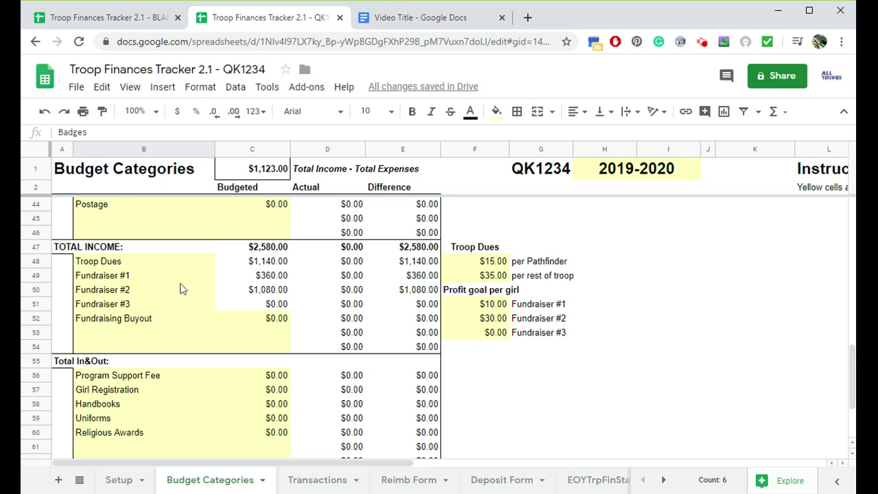
left_click(127, 264)
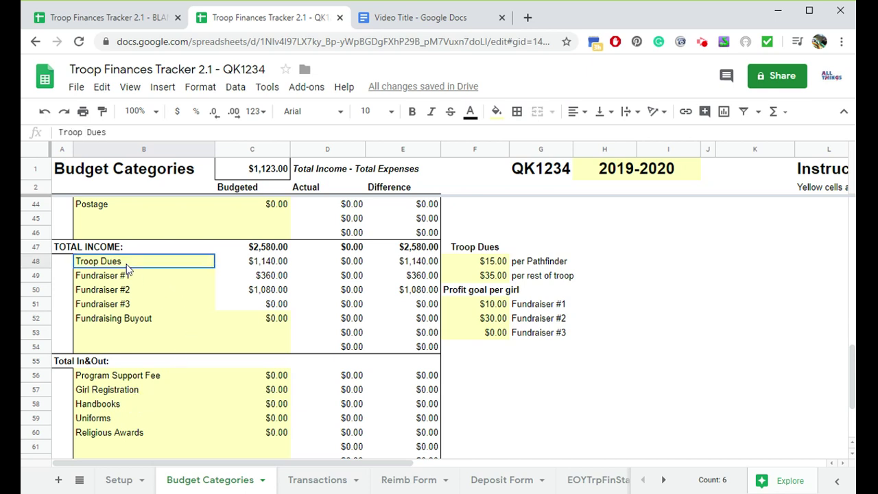
Move the Program Support Fee category from the In&Out section to the first empty row of Other Expenses, cell B45.
scroll(173, 286, "up", 1)
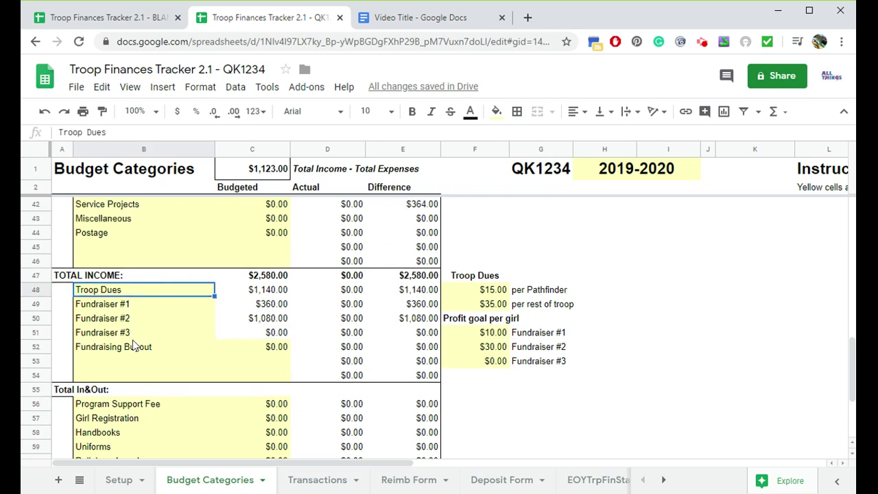
left_click(137, 410)
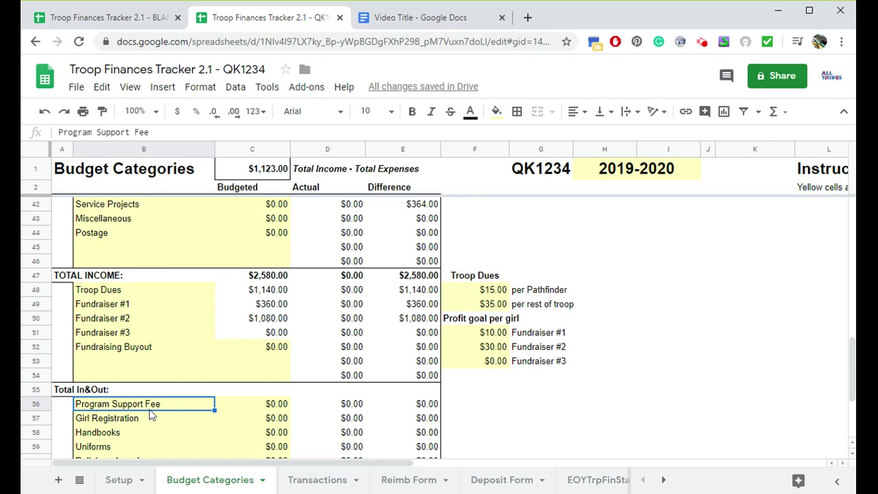
key("Delete")
left_click(114, 246)
scroll(186, 286, "up", 3)
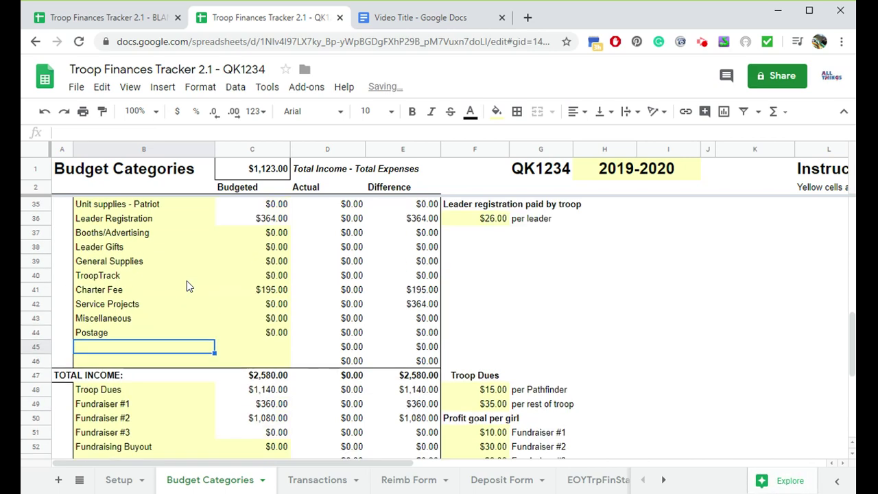
type("Program")
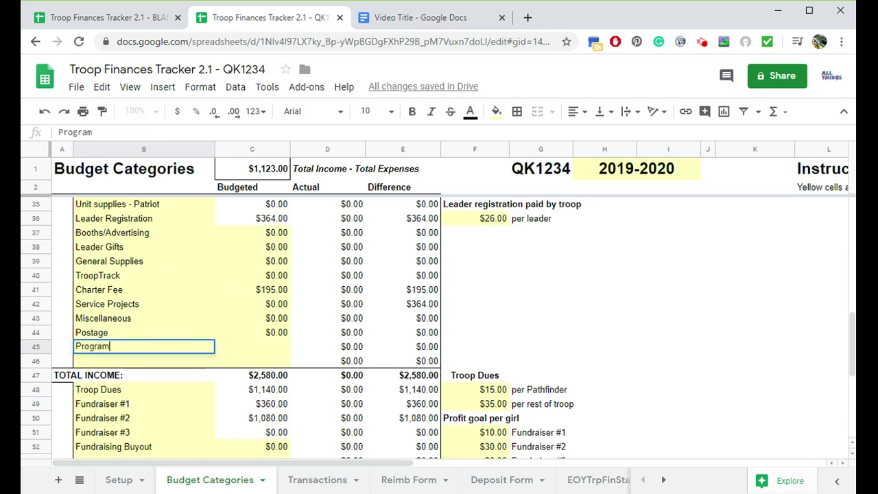
type(" Support F")
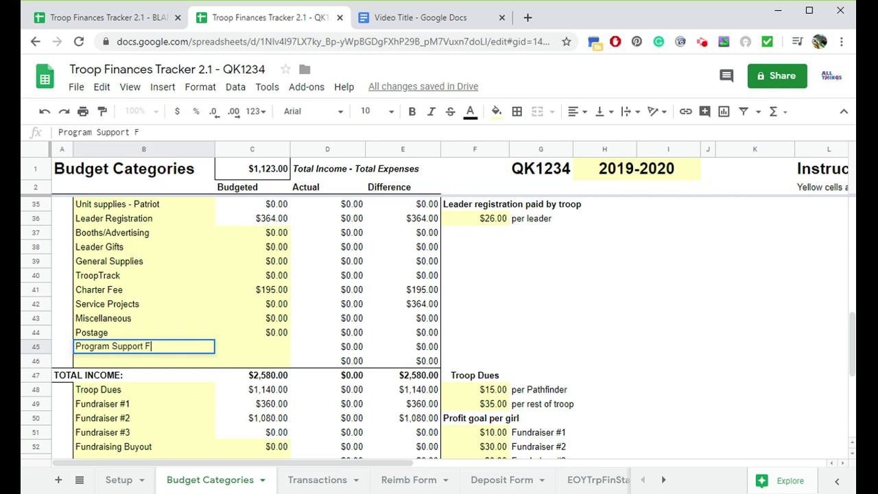
type("ee")
key("Return")
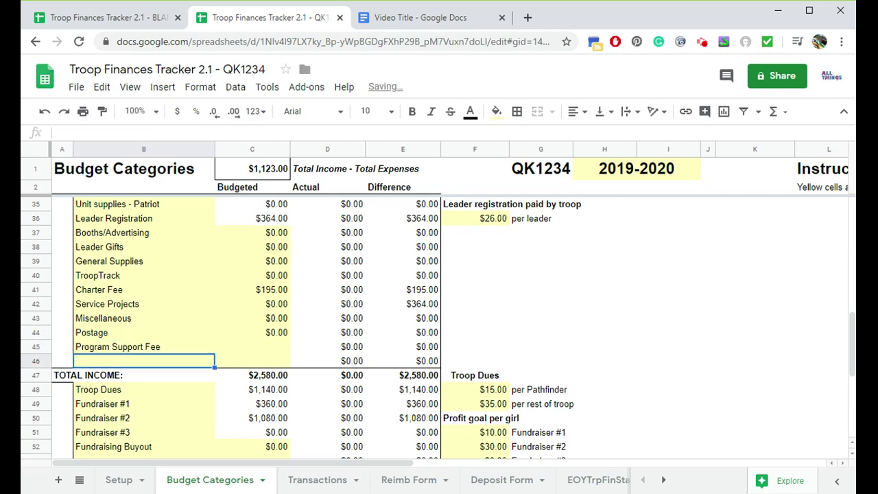
Look over the Program Support Fee's empty budgeted cell and the surrounding insignia and other expense sections.
left_click(282, 347)
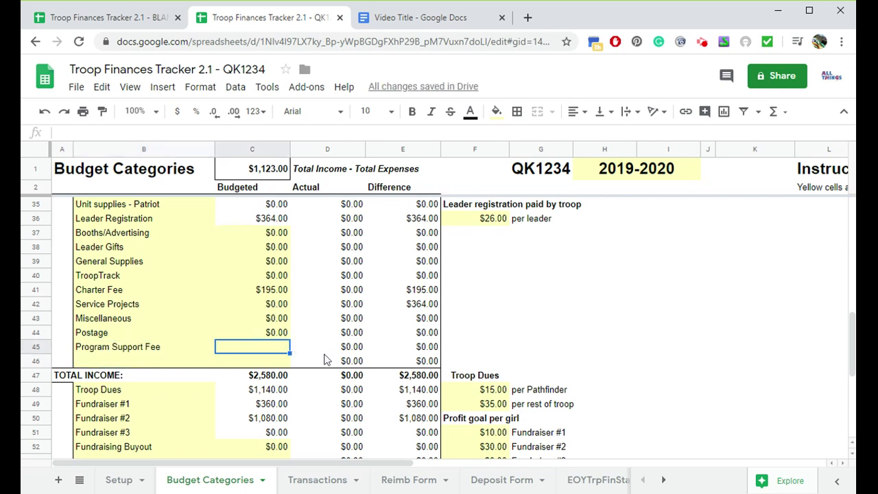
scroll(326, 360, "up", 1)
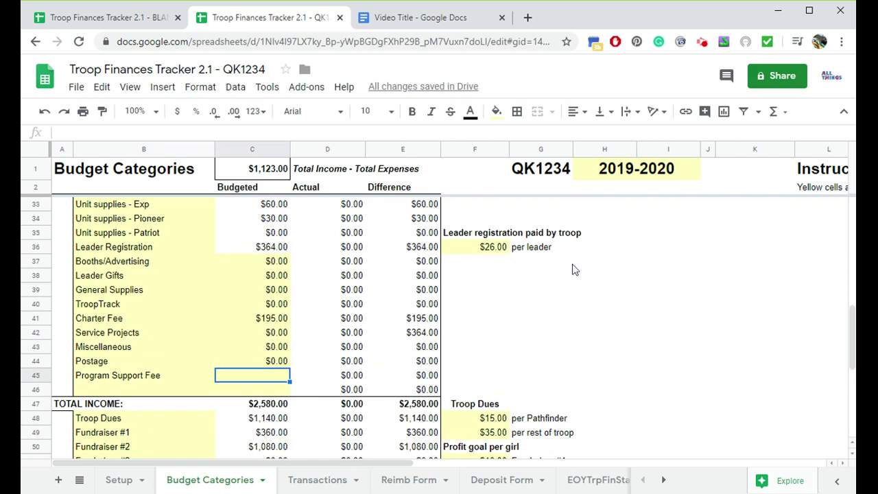
scroll(670, 258, "up", 1)
scroll(670, 258, "up", 4)
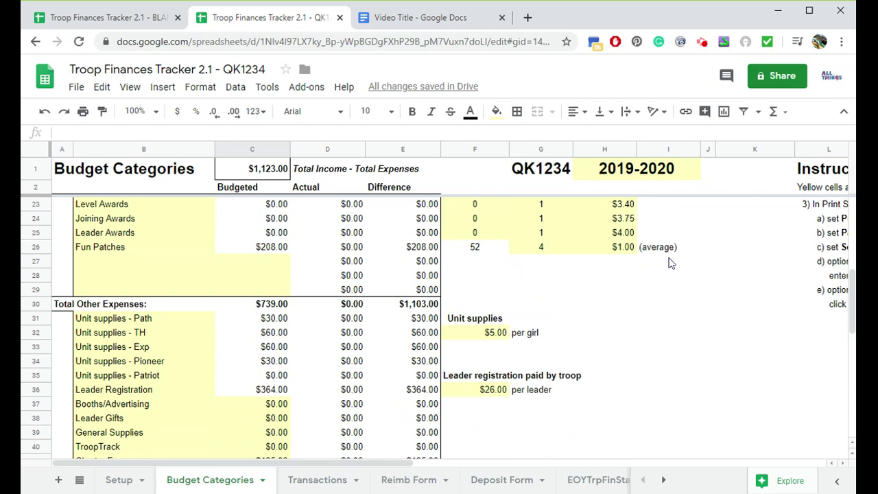
scroll(670, 262, "up", 3)
scroll(665, 266, "down", 8)
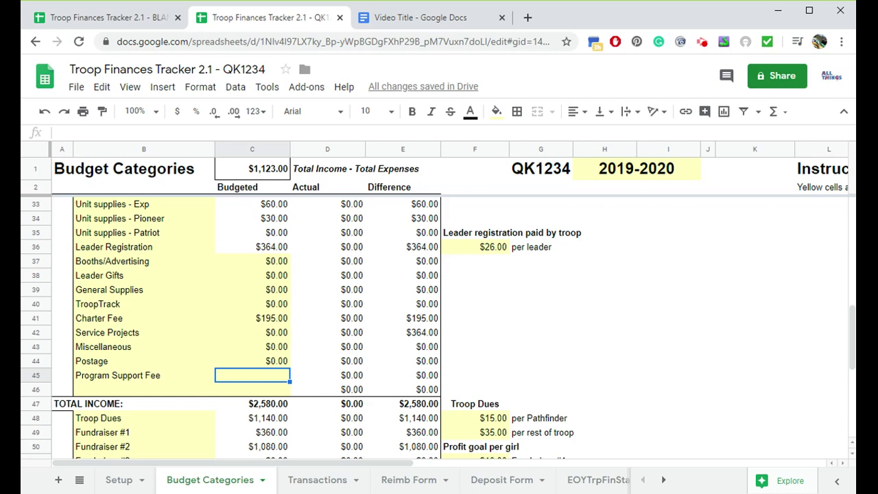
scroll(626, 289, "up", 2)
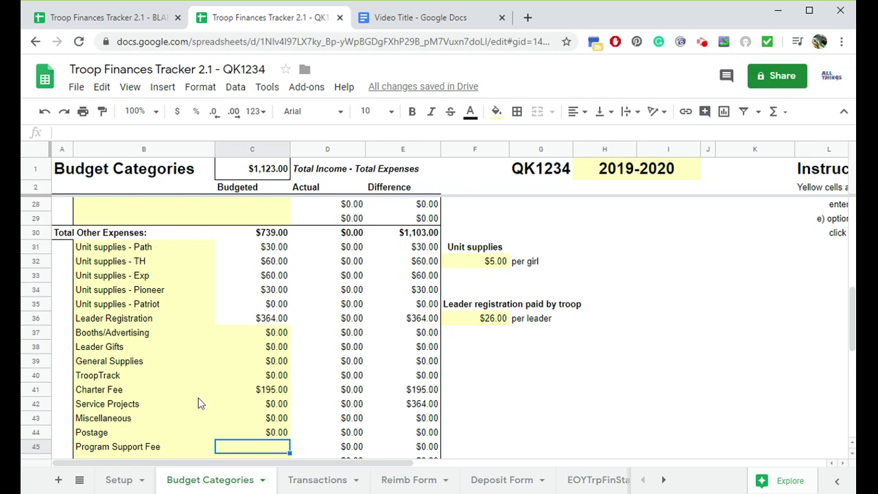
Rename the "He & Me" event category in cell B6 to "Father-Daughter Event".
scroll(198, 403, "up", 10)
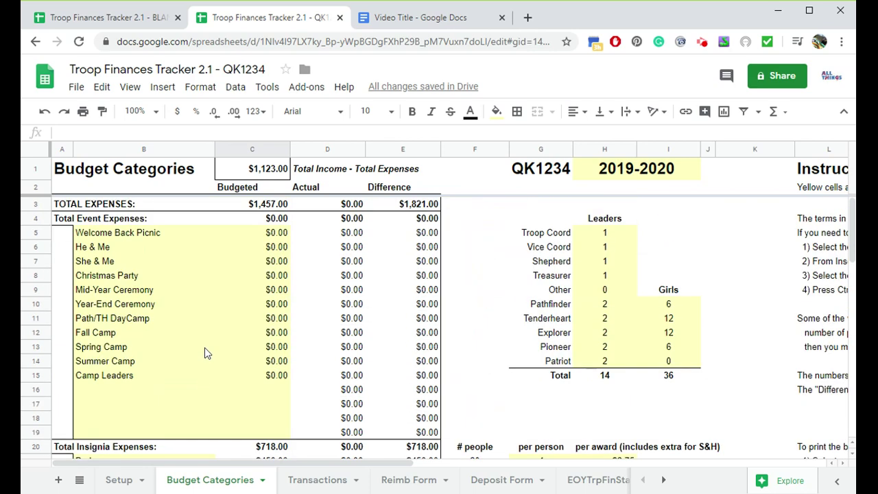
left_click(110, 251)
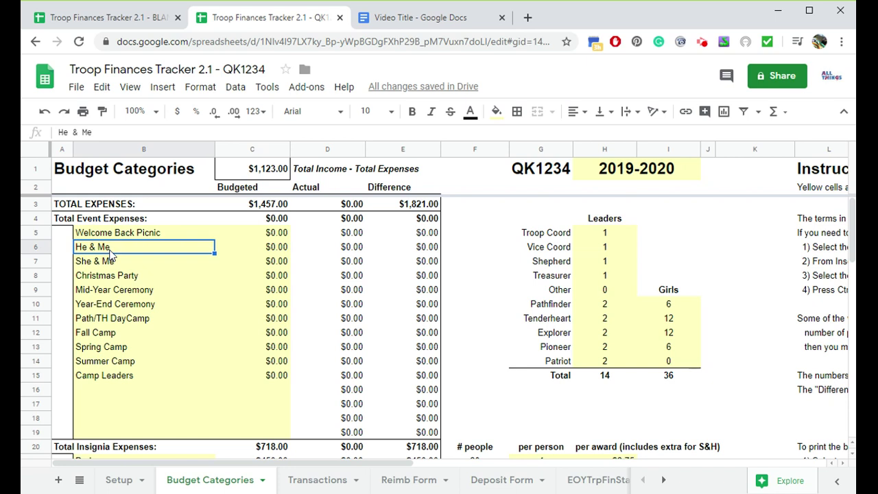
type("Father-Daug")
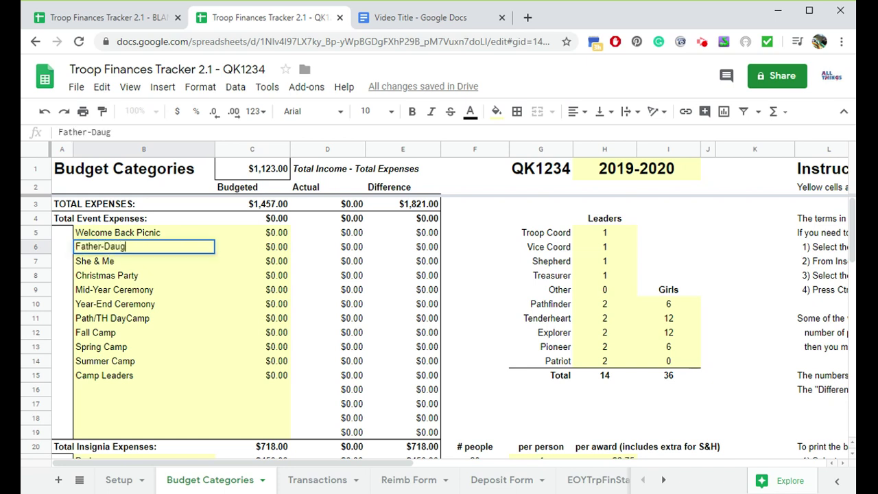
type("hter Event")
key("Return")
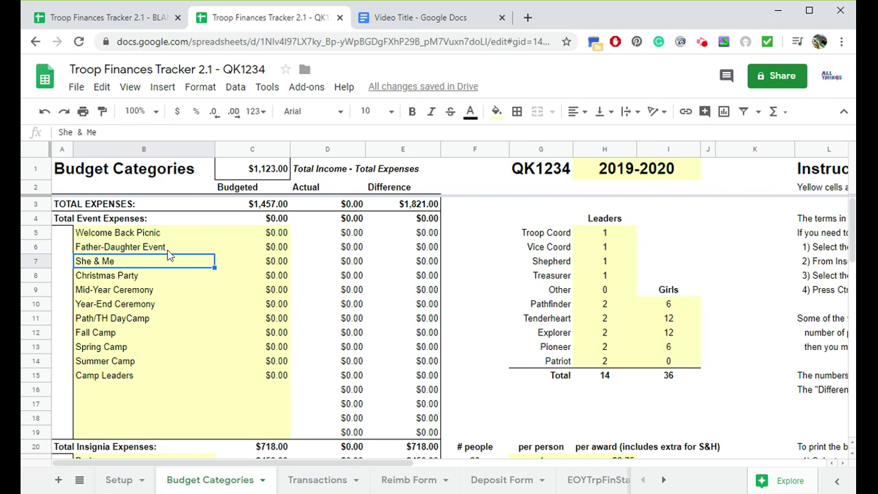
Enter budgeted amounts of 50 for Welcome Back Picnic, 100 for Father-Daughter Event and 100 for She & Me.
left_click(254, 233)
type("50")
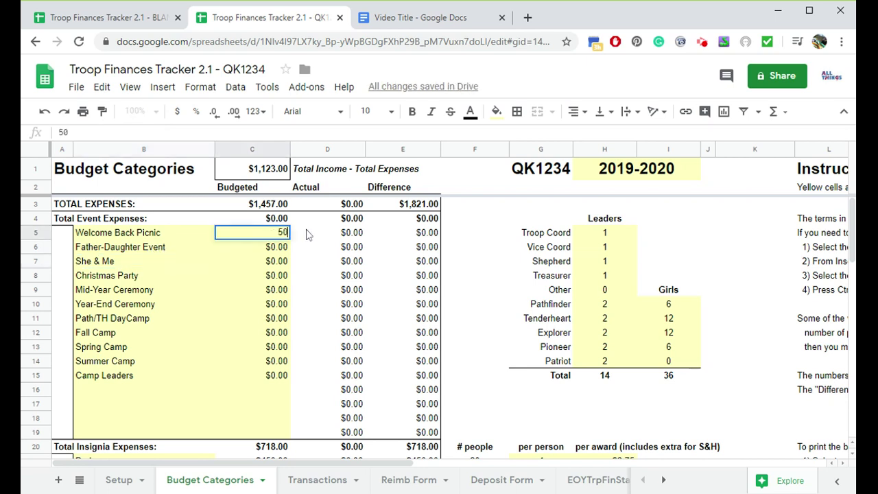
key("Return")
type("100")
key("Return")
type("100")
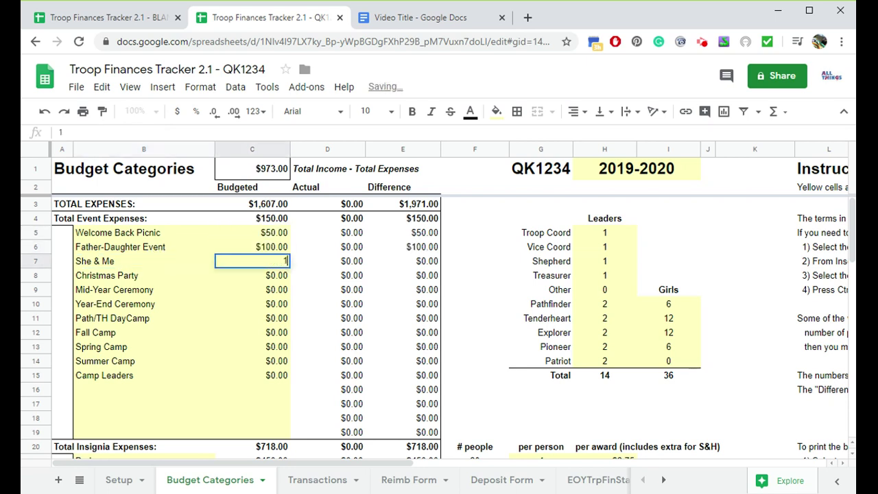
key("Return")
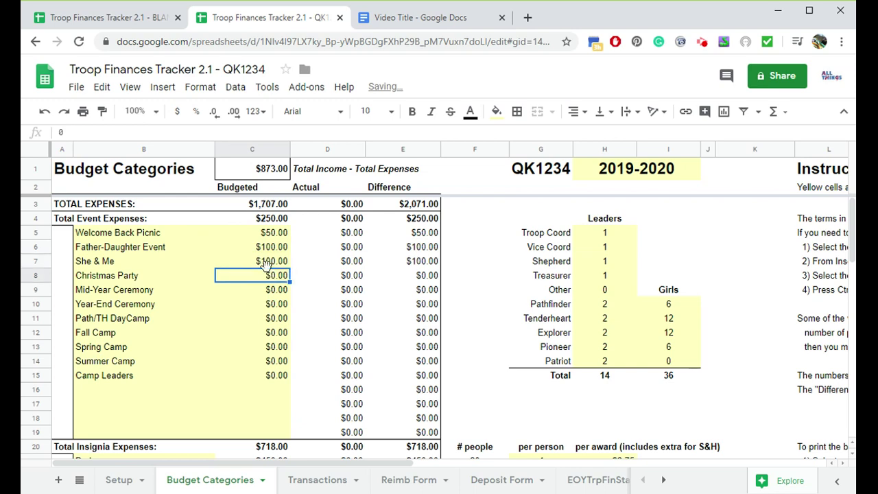
Inspect the formulas behind the budgeted amounts for Badges, Service Stars and Level Awards, leaving them unedited.
scroll(281, 266, "down", 6)
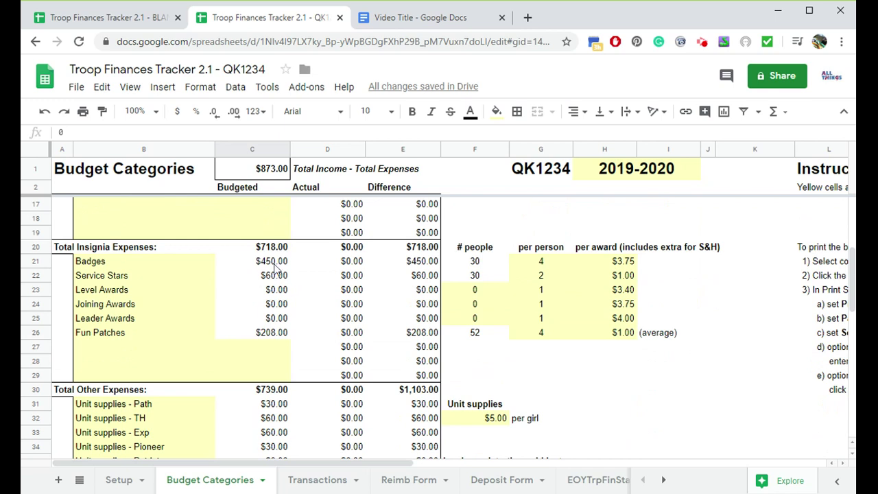
left_click(278, 269)
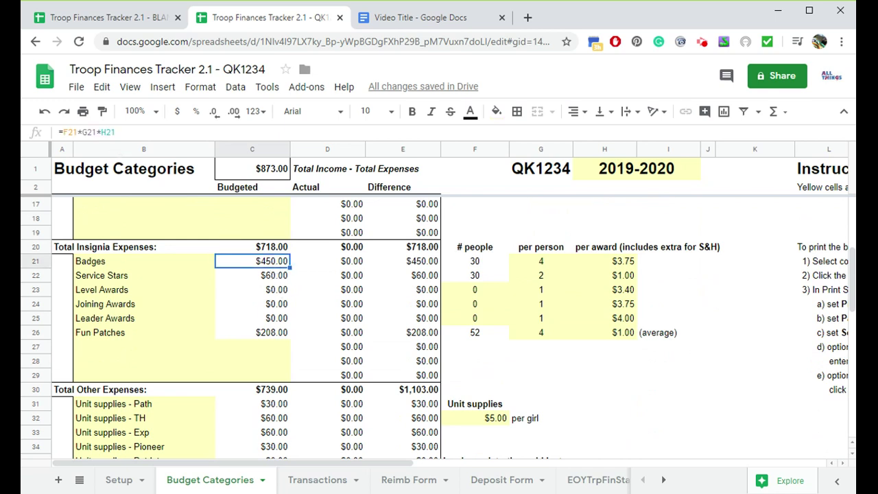
left_click(266, 280)
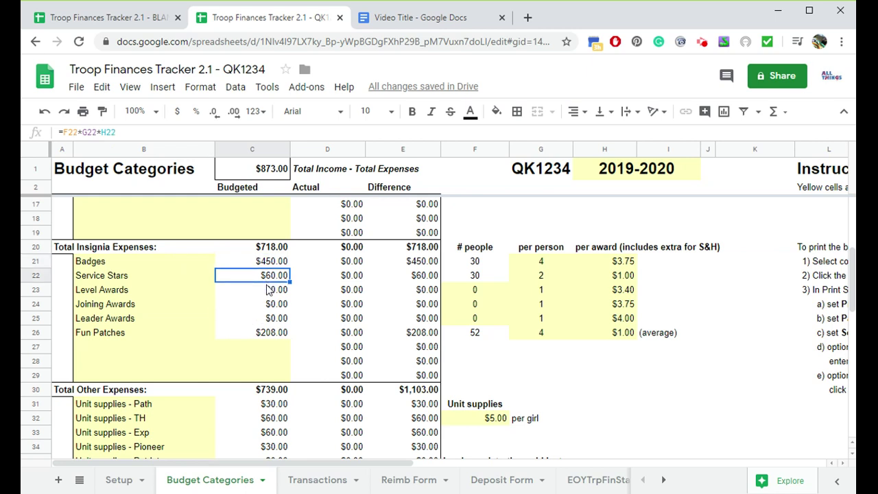
left_click(270, 292)
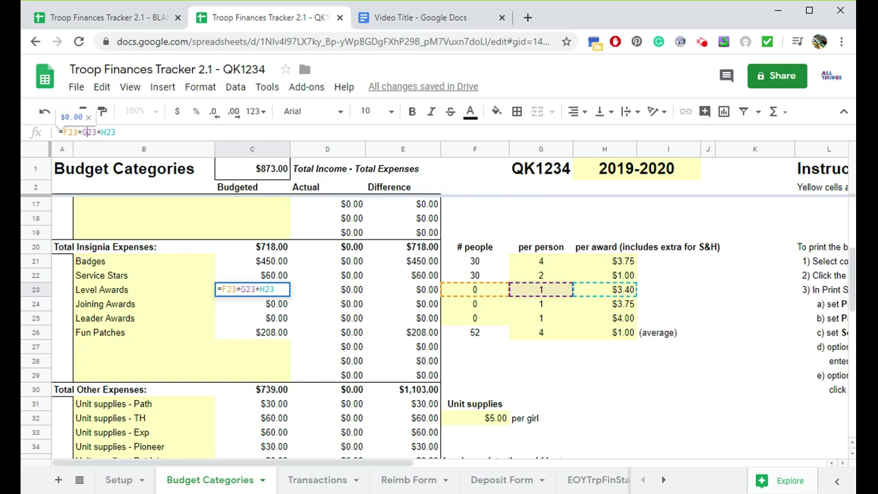
key("Escape")
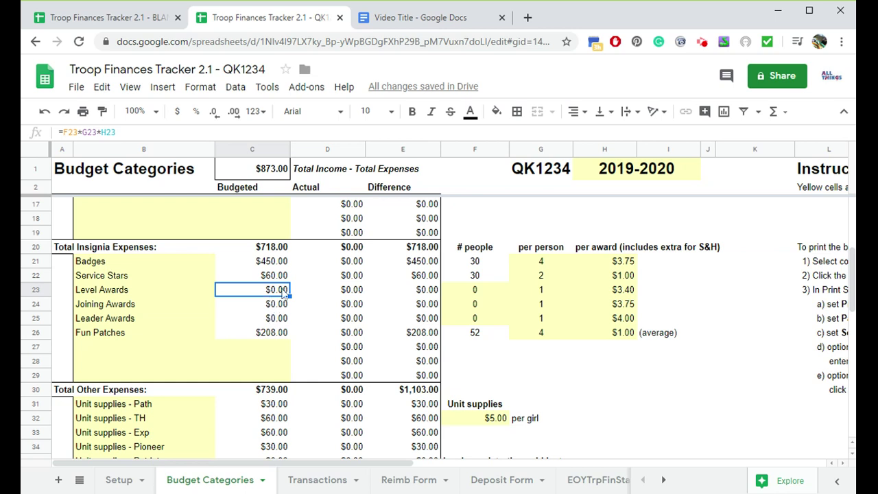
left_click(271, 267)
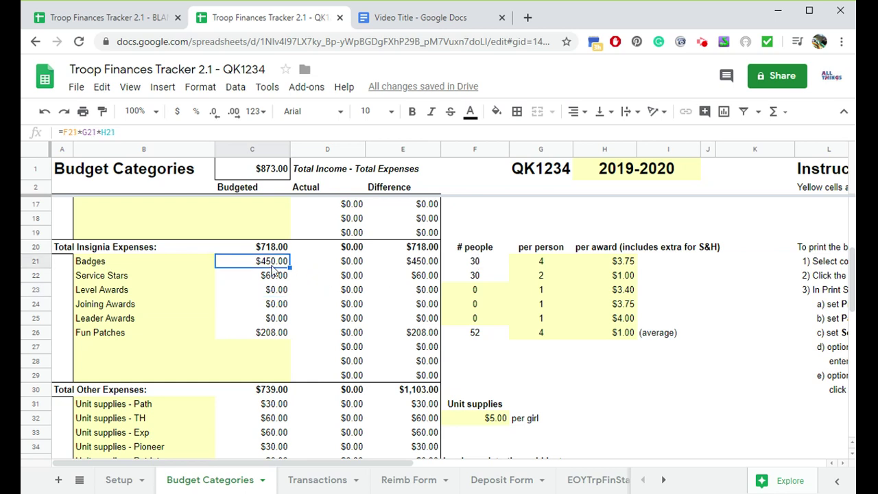
left_click(95, 132)
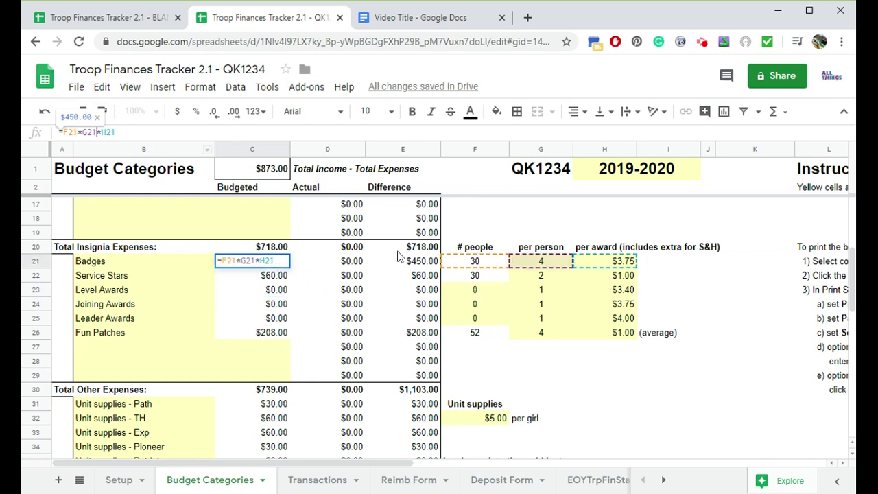
key("Escape")
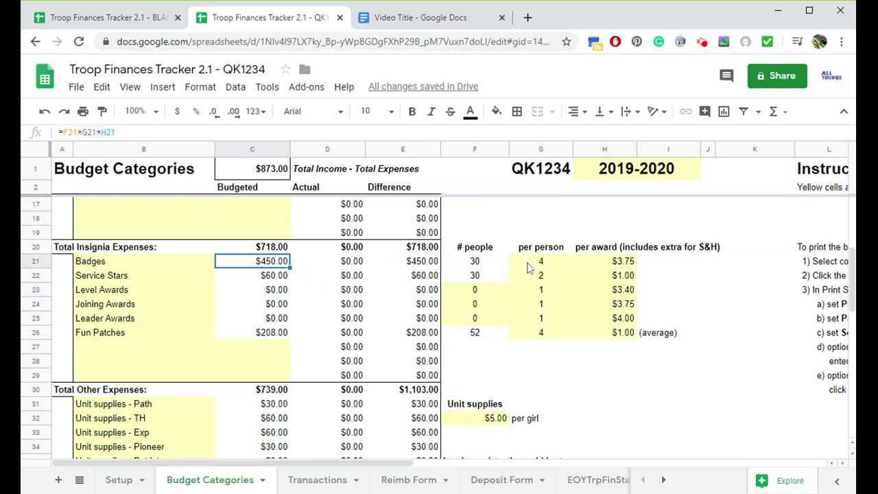
Try 10 and 2 as the number of badges per person in cell G21, checking the Badges award price and budget formula.
left_click(540, 265)
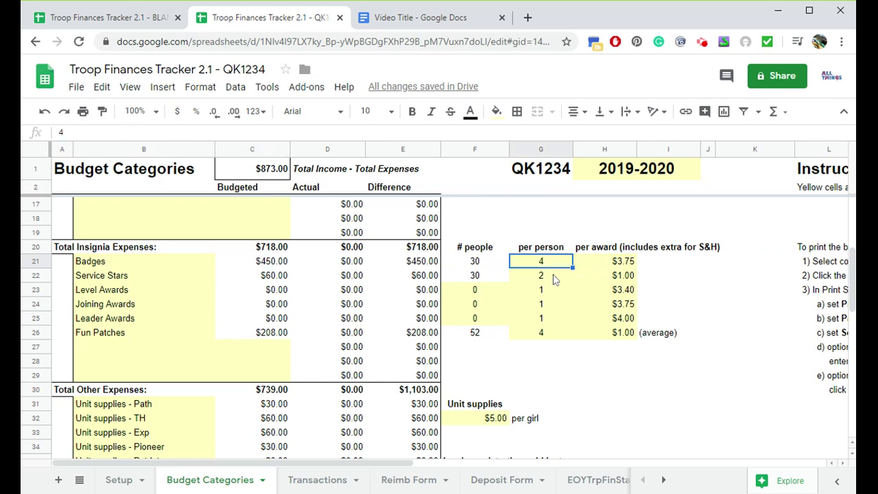
type("10")
key("Return")
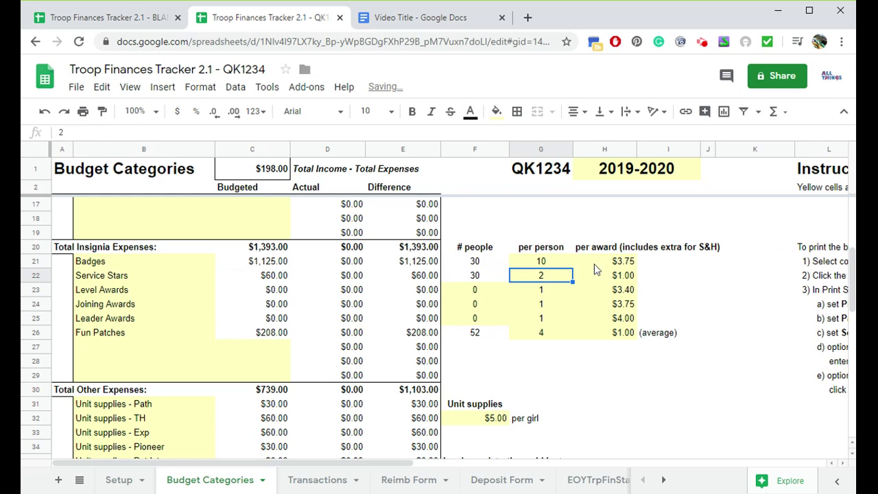
left_click(618, 265)
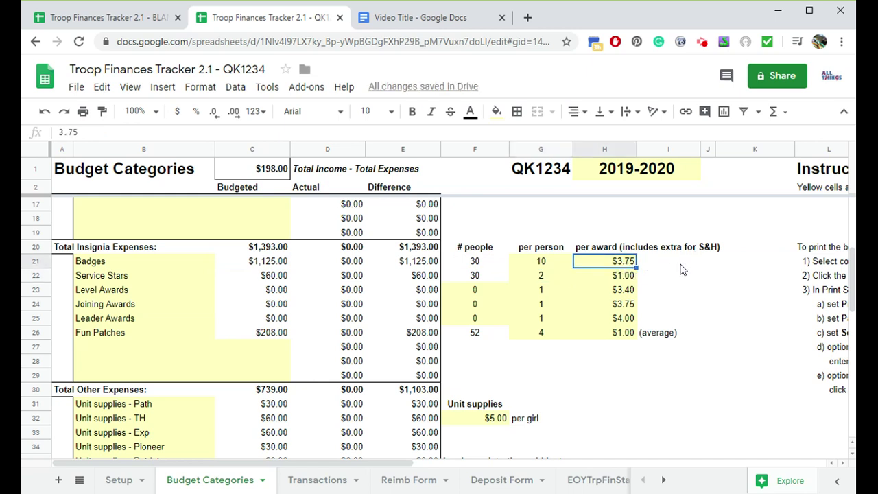
left_click(284, 268)
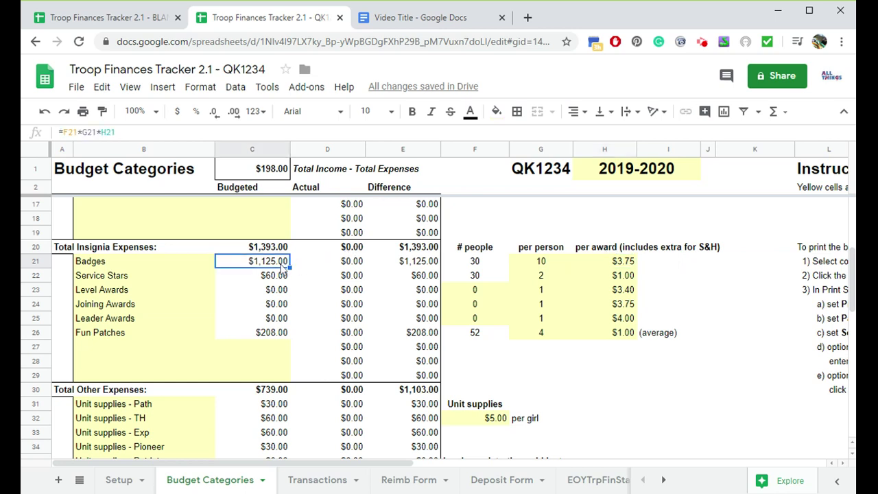
left_click(541, 266)
type("2")
key("Return")
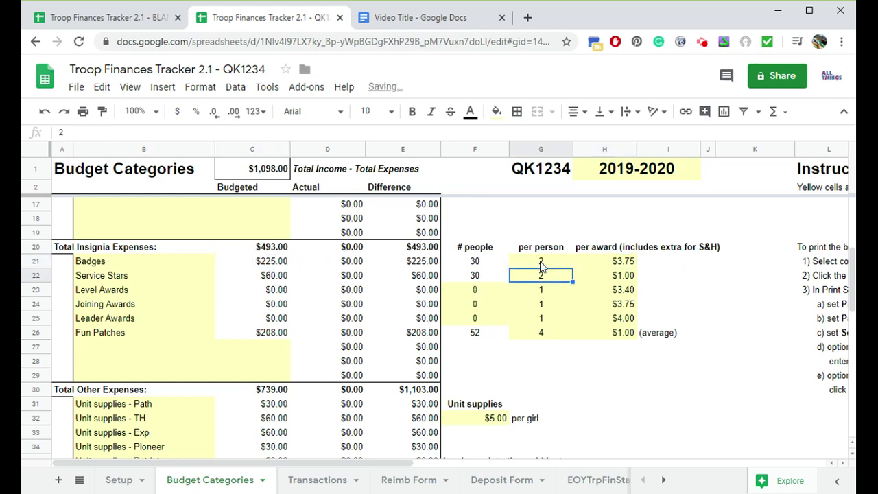
Set the number of badges per person in cell G21 to 0.
left_click(541, 266)
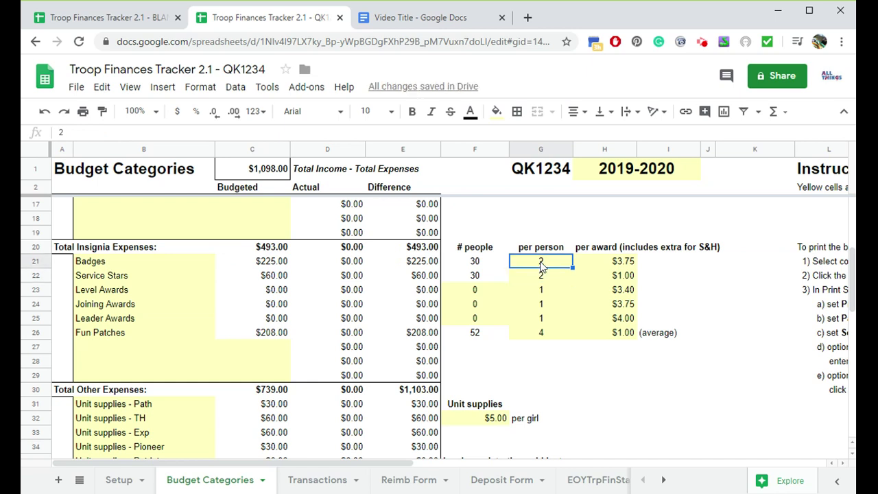
type("0")
key("Return")
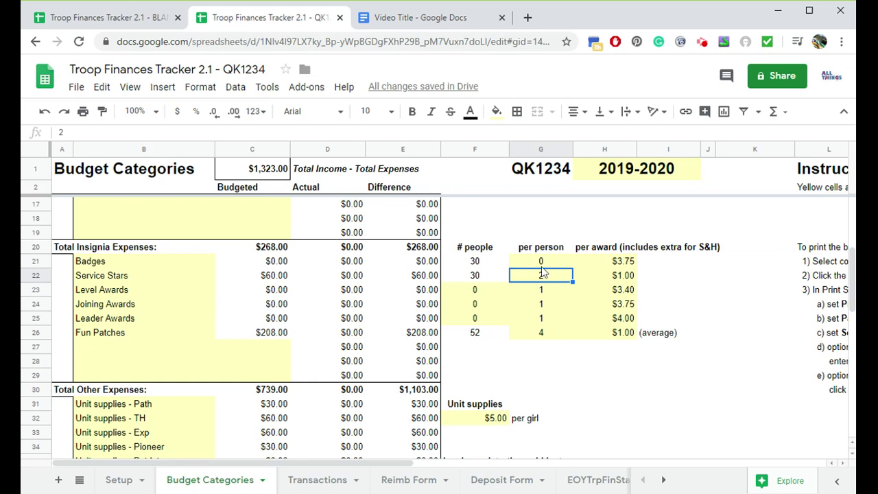
Replace the formula in the Badges budgeted cell, C21, with a fixed amount of 800.
left_click(280, 263)
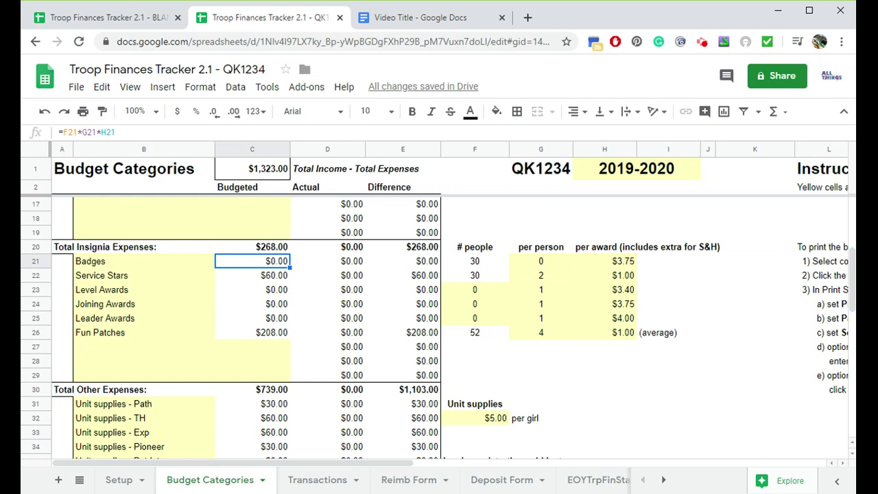
type("800")
key("Return")
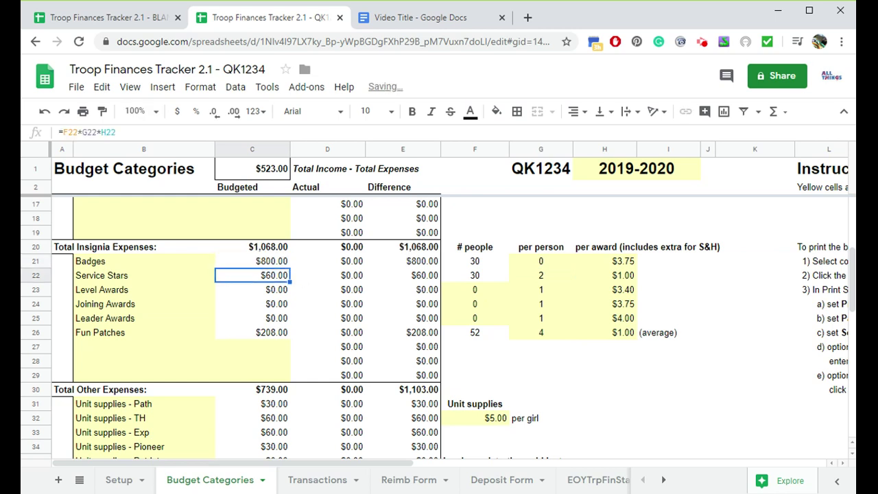
left_click(281, 264)
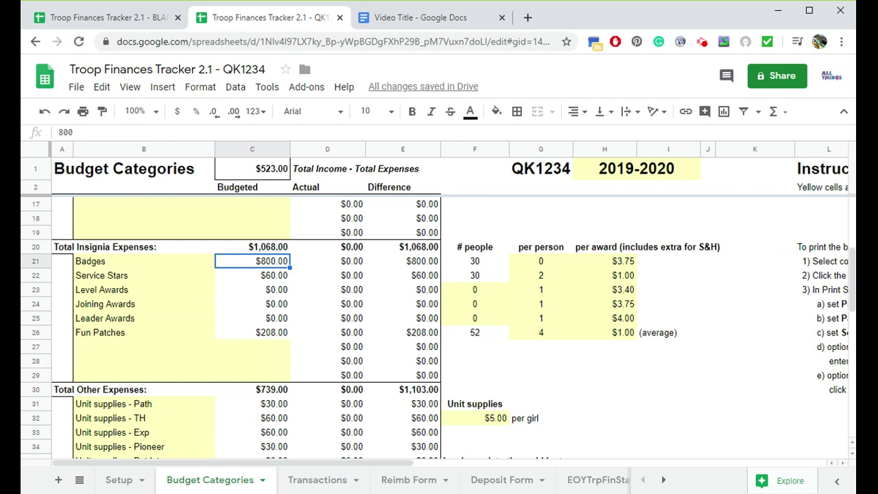
Copy the yellow cell formatting from the Camp Leaders budgeted cell, C15, onto the Badges budgeted cell, C21.
scroll(281, 267, "up", 3)
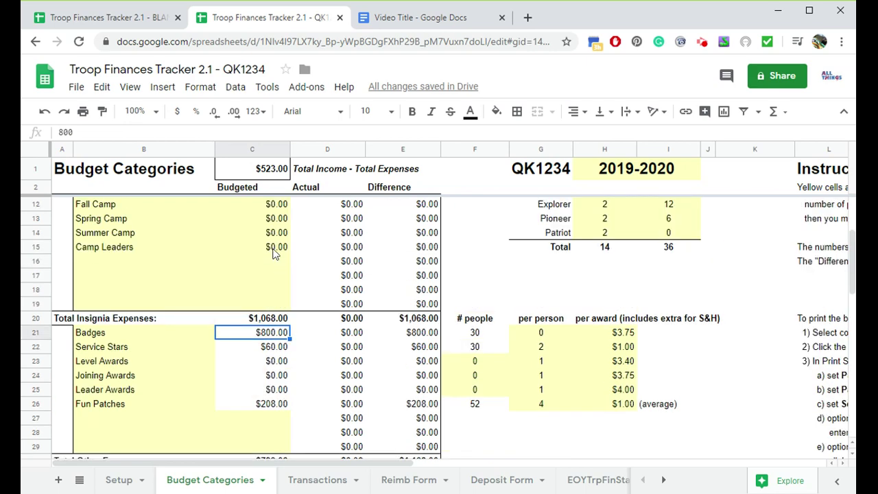
left_click(274, 253)
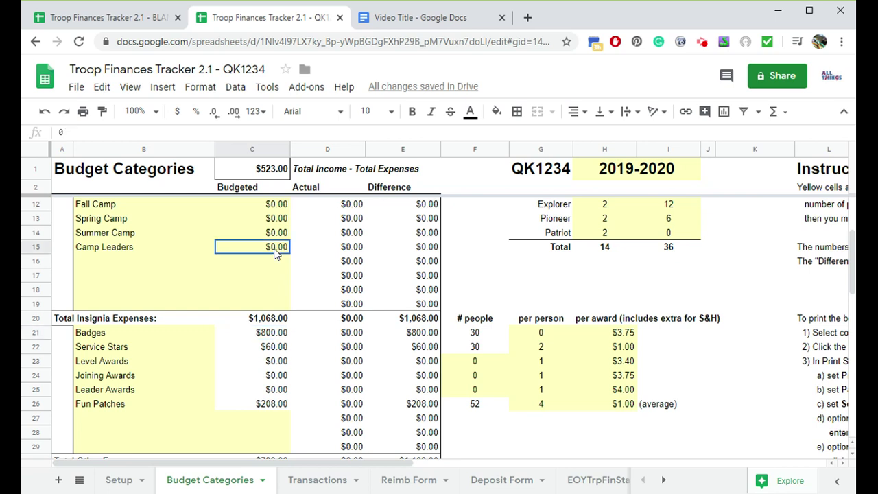
left_click(101, 112)
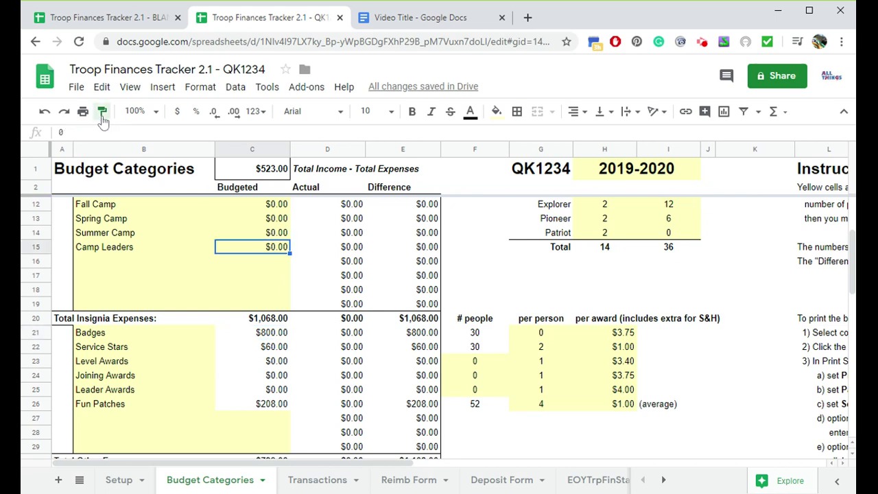
left_click(270, 338)
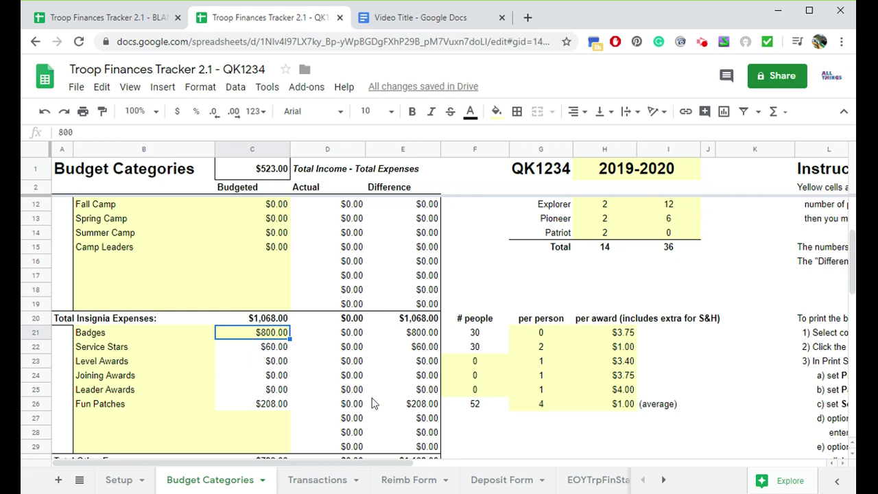
scroll(372, 404, "down", 1)
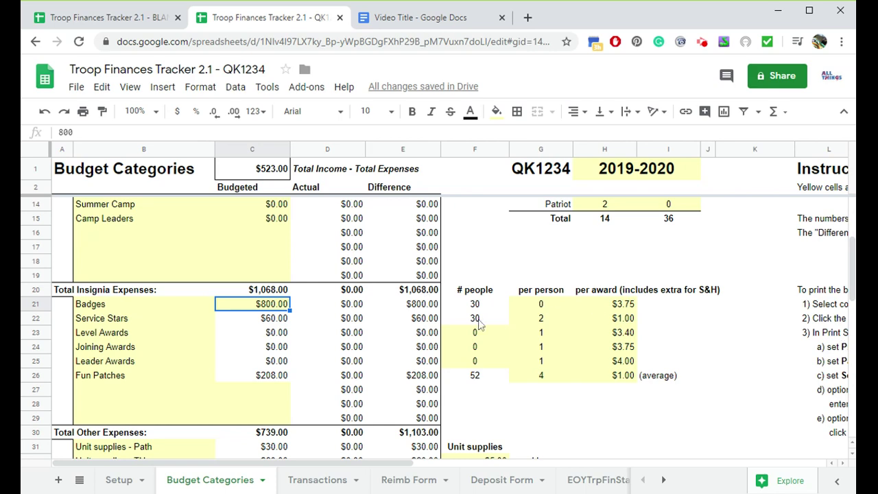
Review the other expense and income categories further down the Budget Categories sheet, including unit supplies, leader registration and troop dues.
scroll(376, 348, "down", 5)
scroll(376, 349, "down", 2)
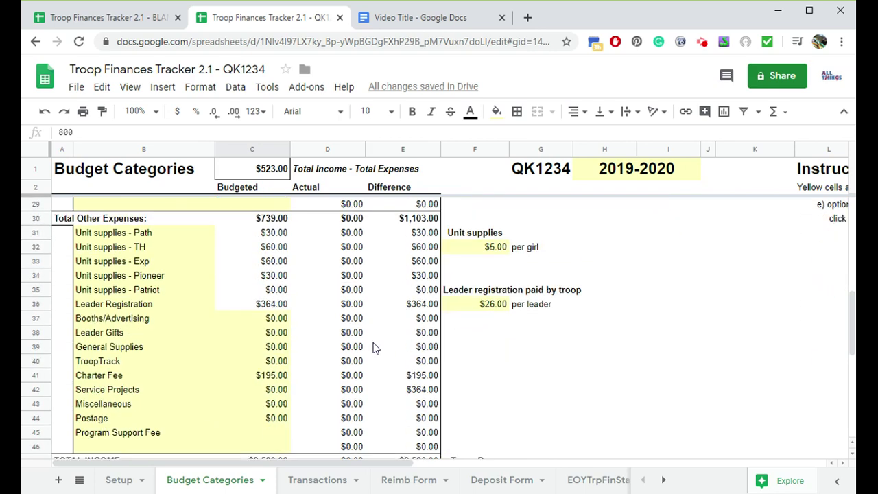
scroll(376, 348, "down", 2)
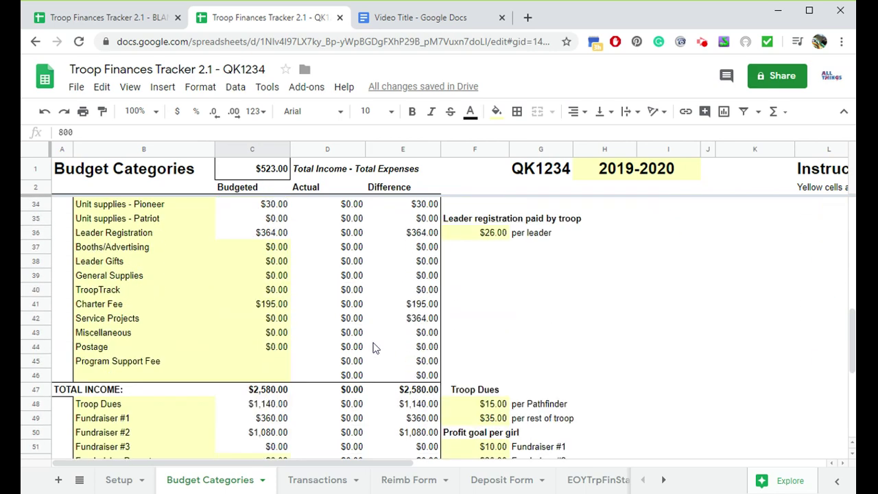
scroll(376, 349, "down", 1)
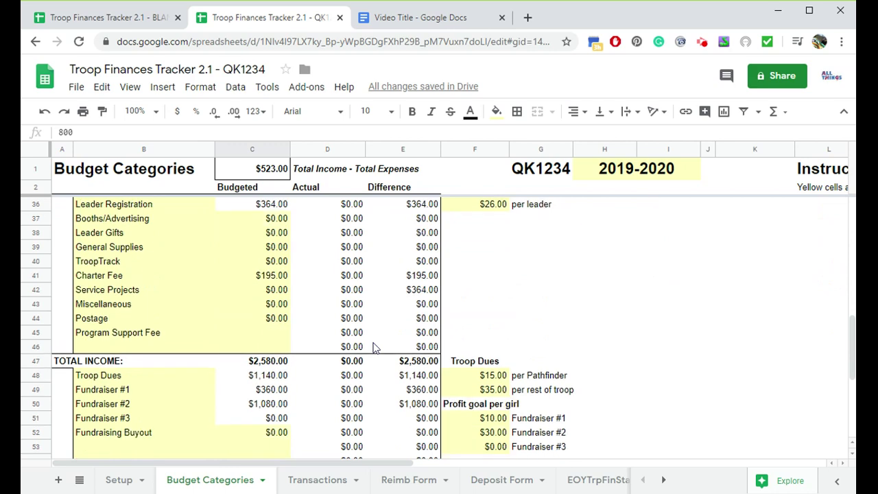
scroll(376, 348, "up", 10)
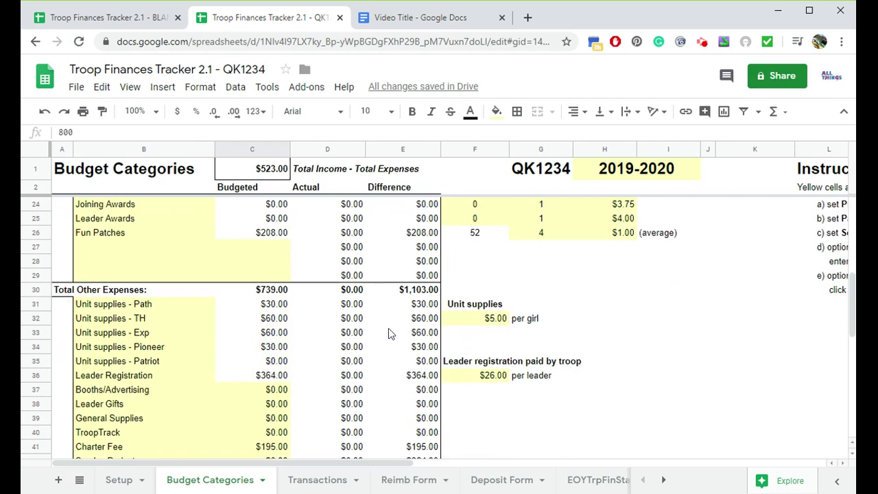
Examine the Transactions sheet's yellow entry area, plus the date and balance cells in the Starting Balance row.
left_click(314, 484)
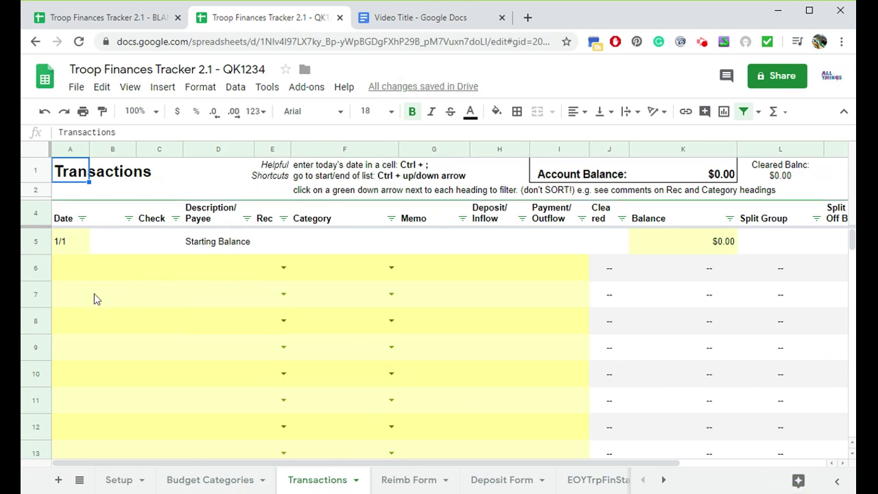
left_click_drag(77, 277, 516, 405)
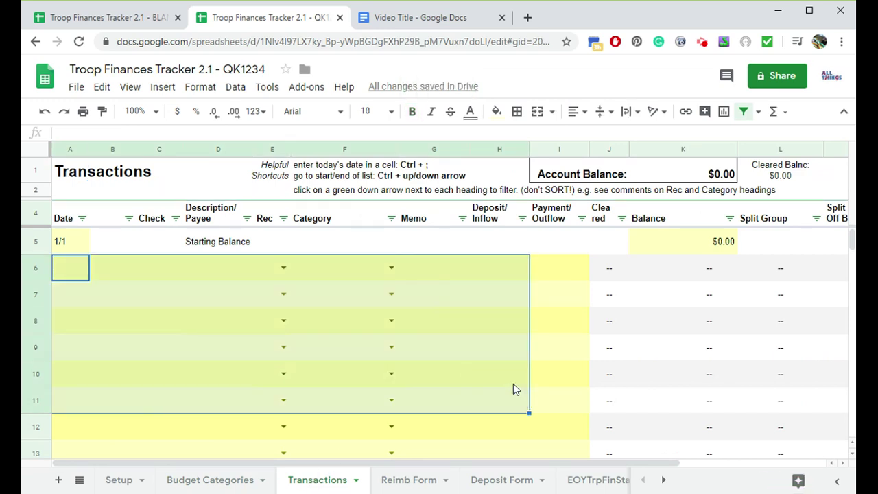
left_click(72, 246)
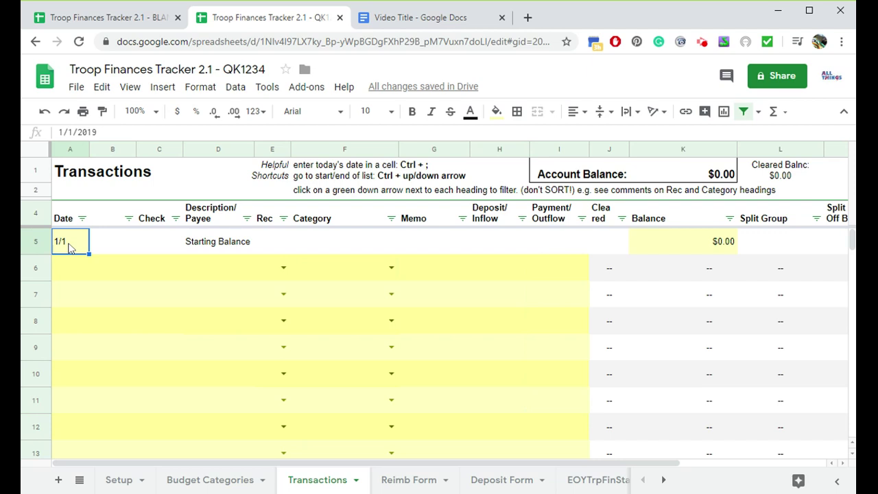
left_click(663, 237)
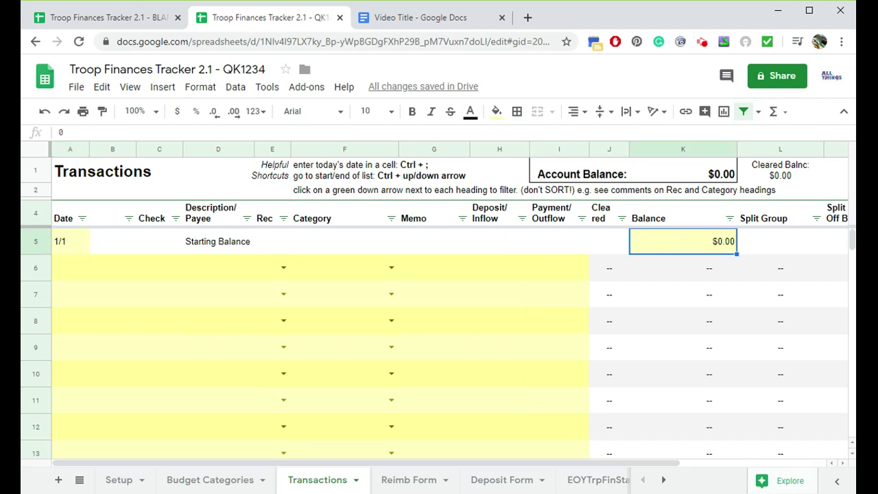
Look over the Reimb Form and Deposit Form sheets, then read through the reimbursement form's Categories list.
left_click(405, 480)
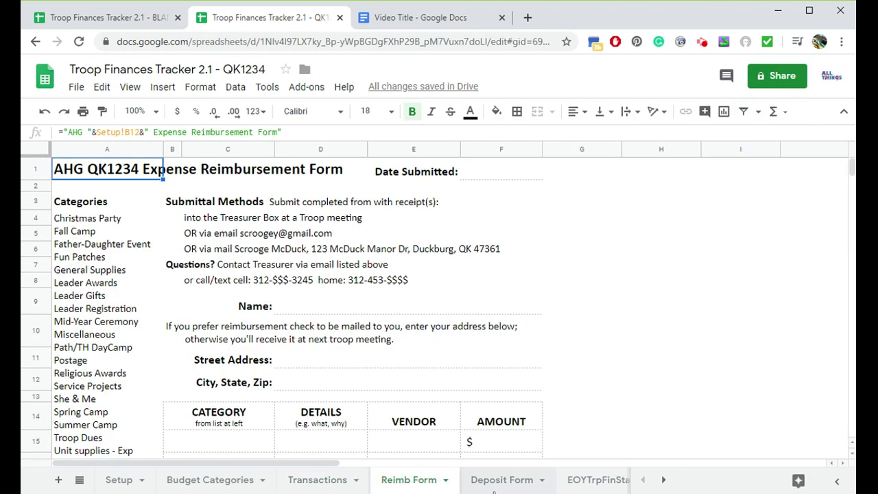
left_click(497, 482)
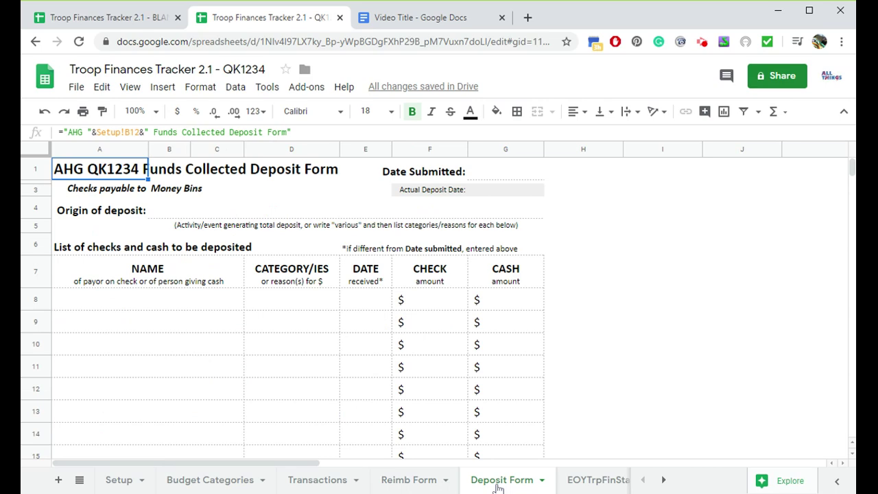
left_click(411, 480)
left_click(87, 304)
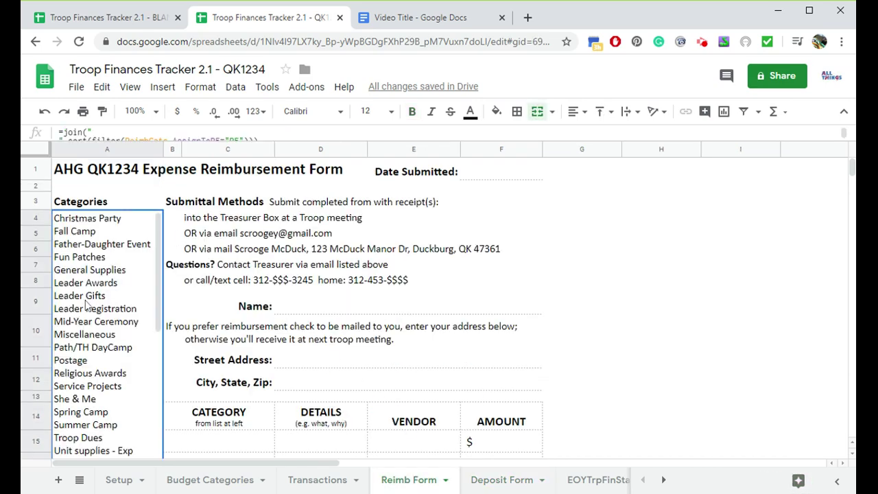
scroll(87, 304, "down", 3)
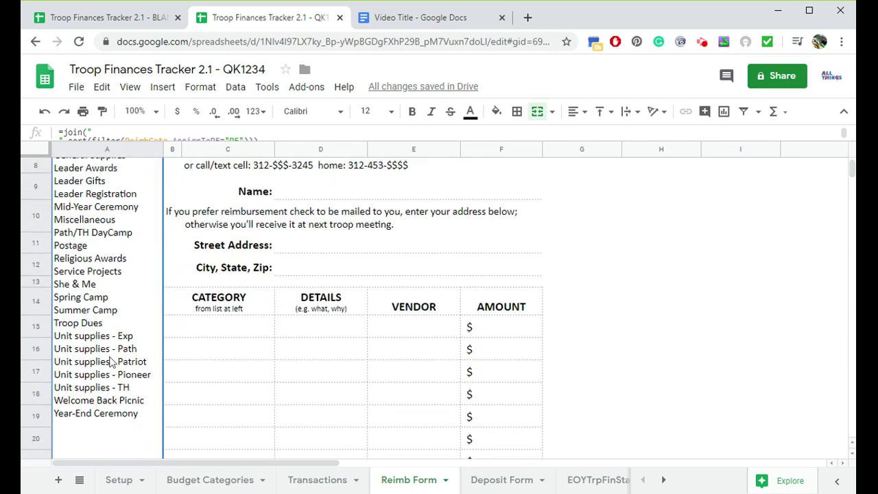
scroll(110, 364, "up", 1)
scroll(112, 366, "up", 3)
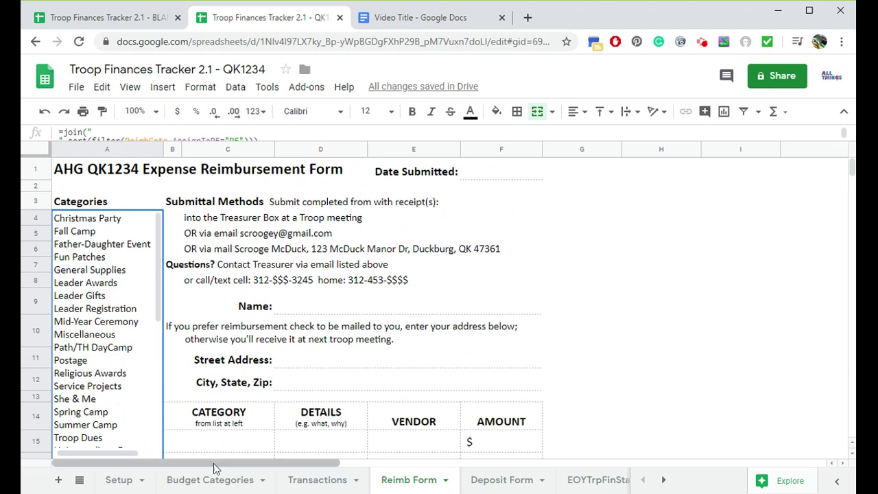
On the Setup sheet, mark RF beside Badges, Service Stars, Level Awards and Joining Awards in cells D14 to D17.
left_click(114, 480)
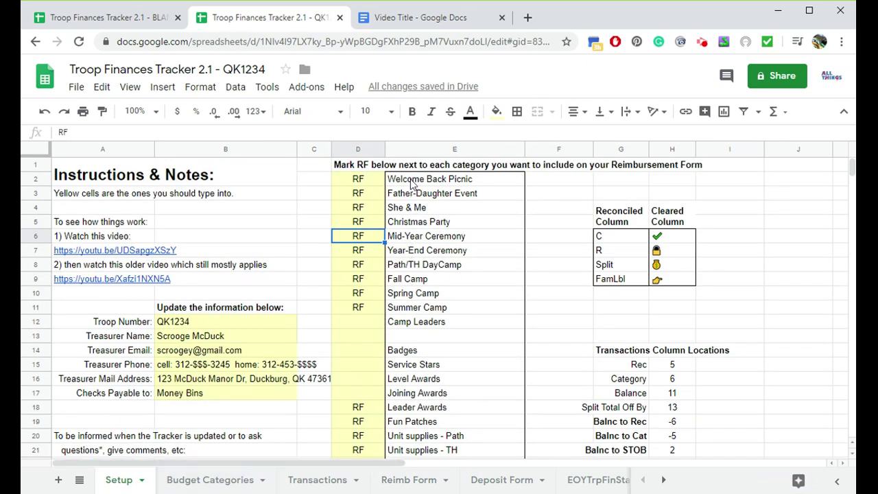
left_click(358, 182)
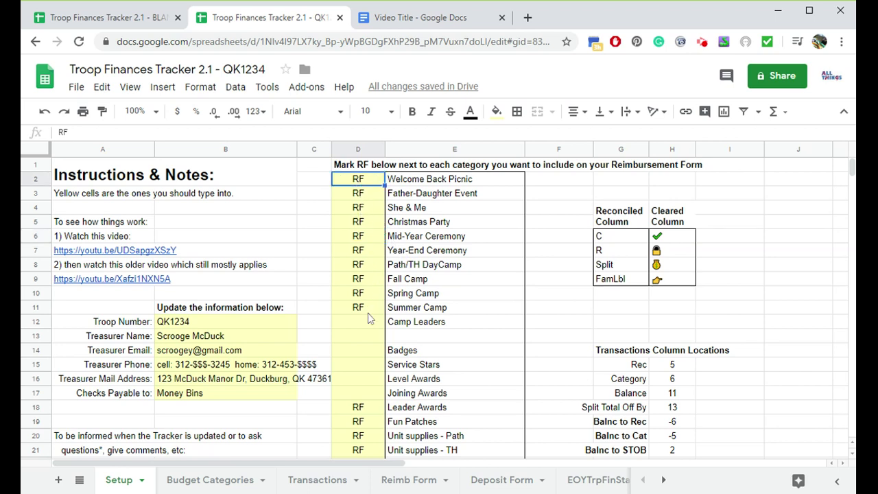
left_click(369, 351)
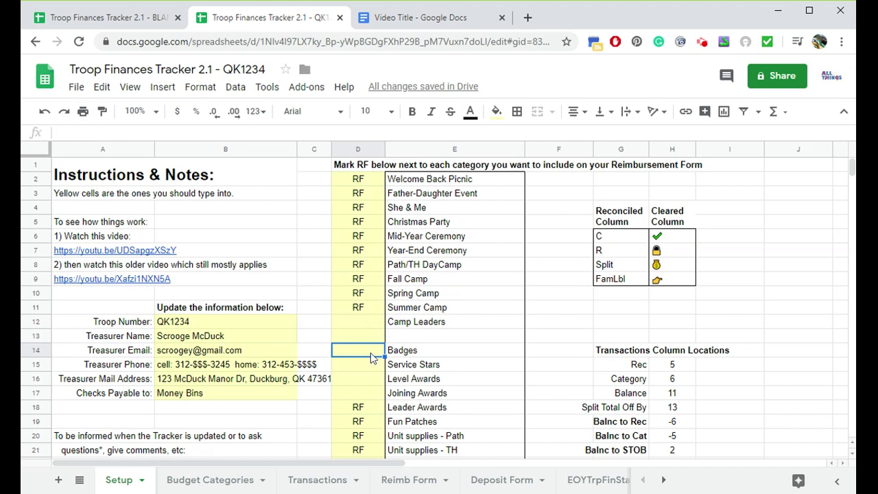
type("RF")
key("Return")
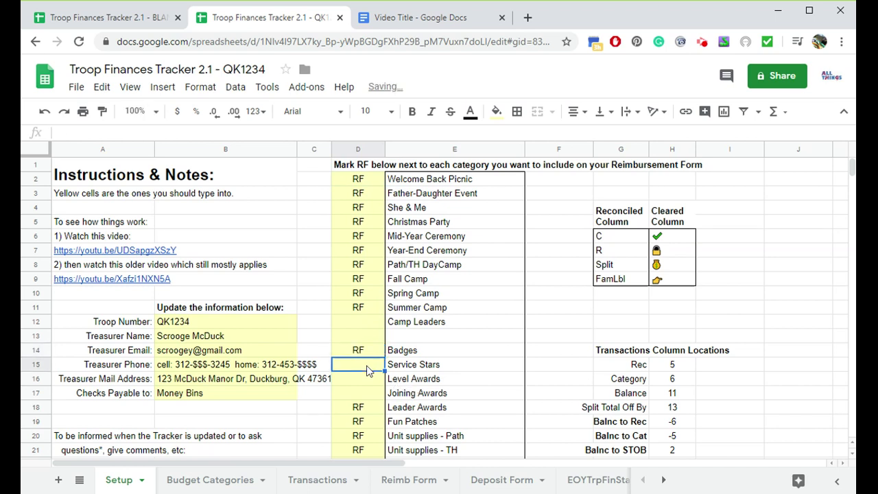
type("RF")
key("Return")
type("RF")
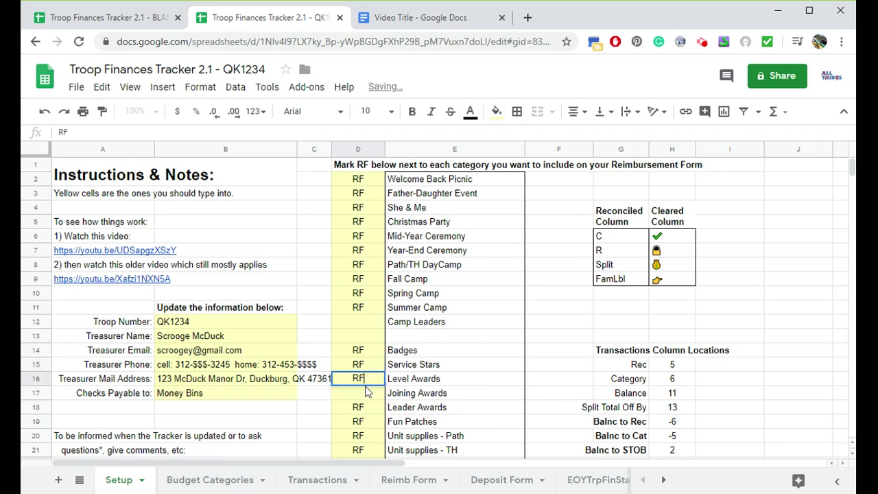
key("Return")
type("RF")
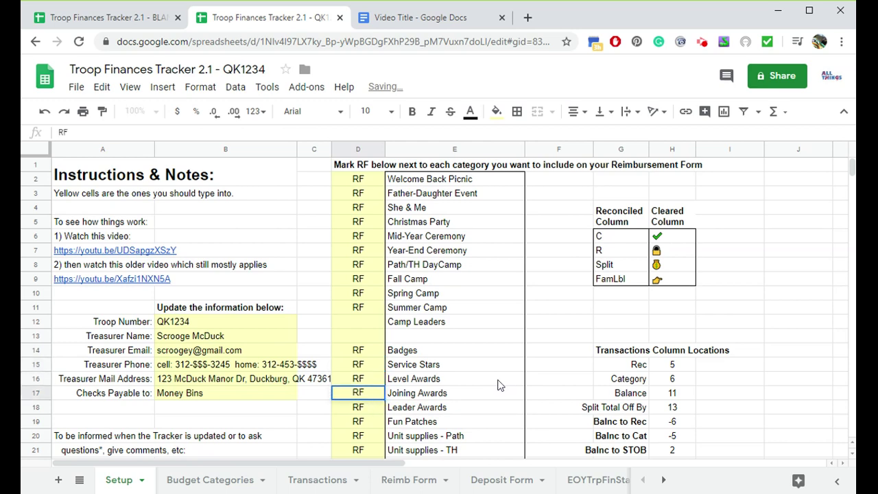
scroll(498, 386, "down", 1)
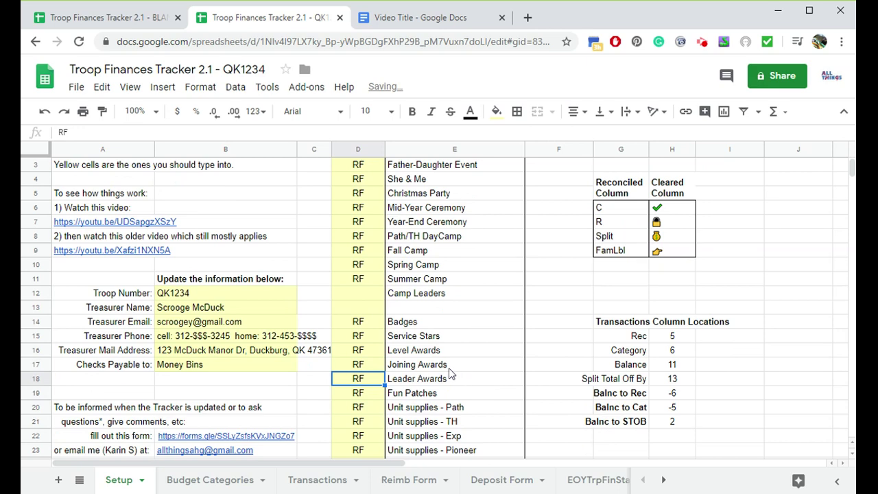
scroll(448, 371, "down", 2)
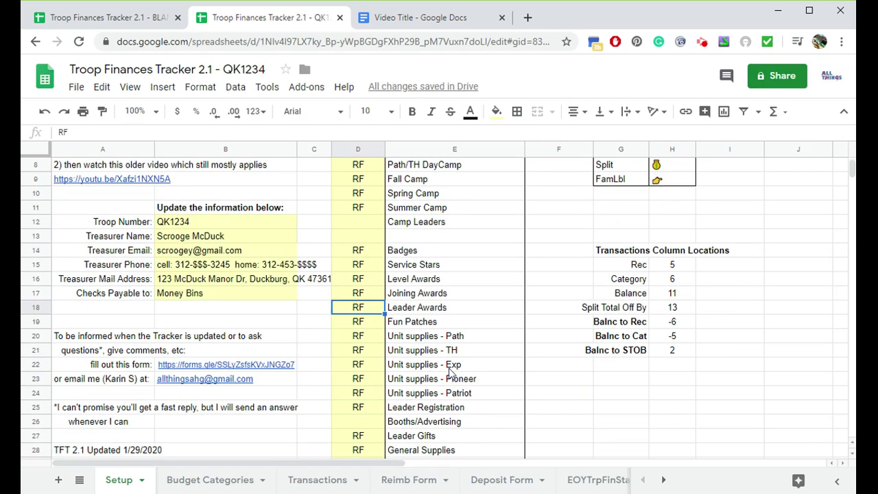
Check the Categories list, Submittal Methods lines and expense table on the Reimb Form sheet.
left_click(411, 480)
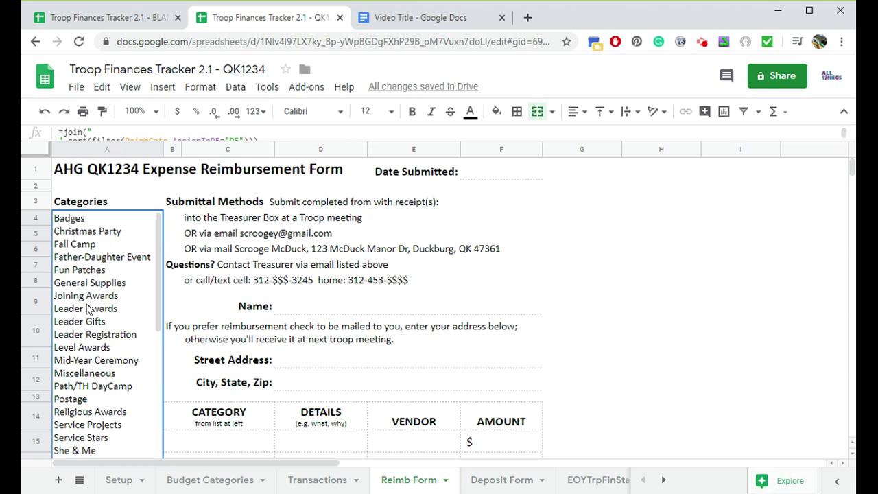
left_click(265, 217)
left_click(265, 253)
left_click(261, 204)
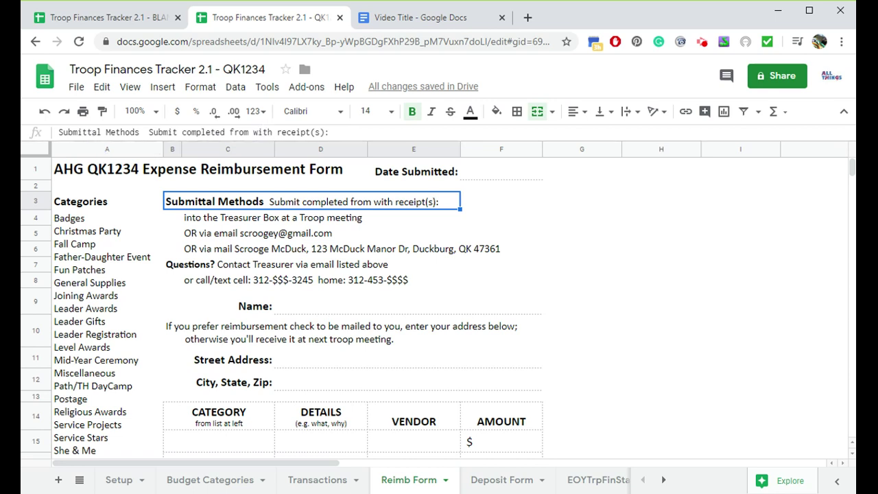
left_click(341, 232)
scroll(414, 339, "down", 5)
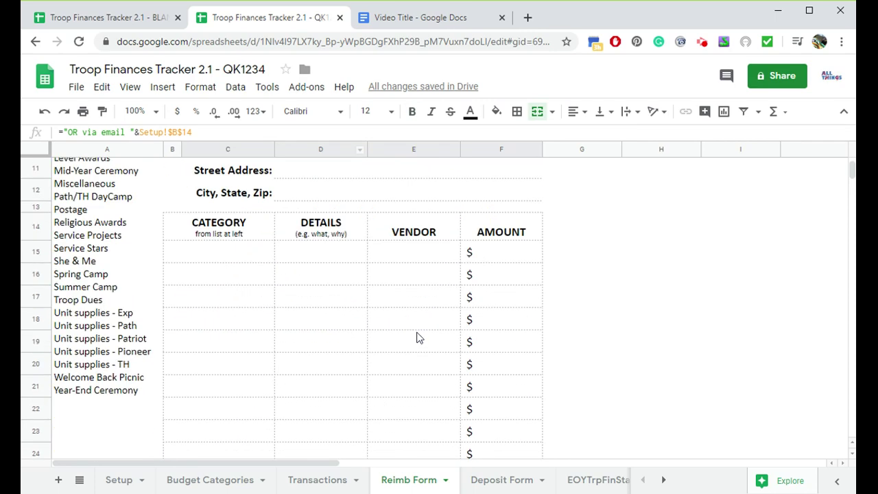
scroll(418, 337, "down", 3)
scroll(457, 341, "up", 7)
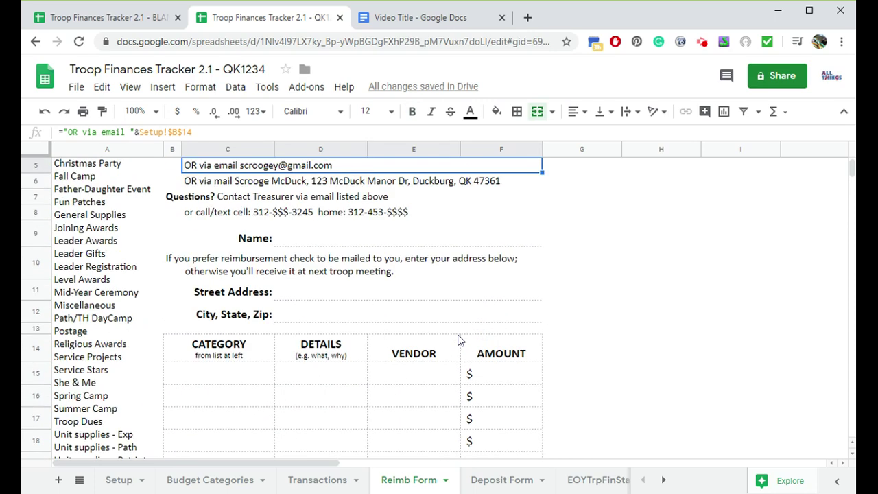
scroll(459, 341, "up", 2)
scroll(450, 322, "down", 3)
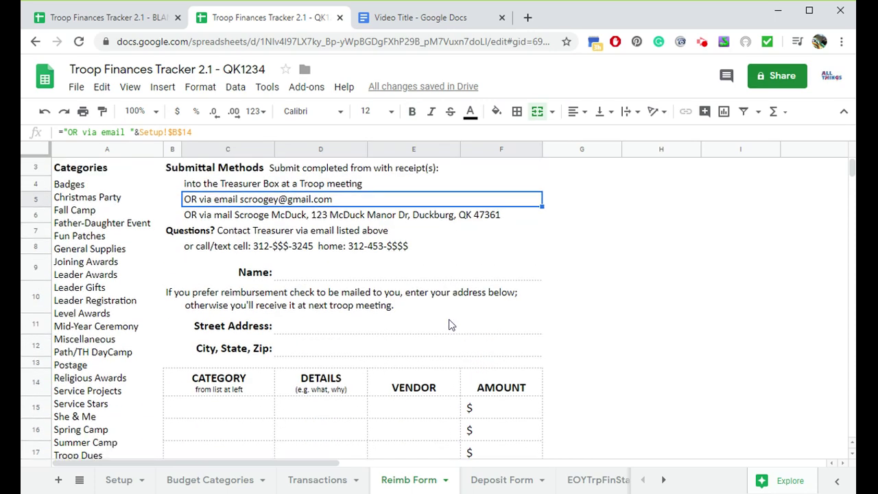
scroll(449, 323, "up", 3)
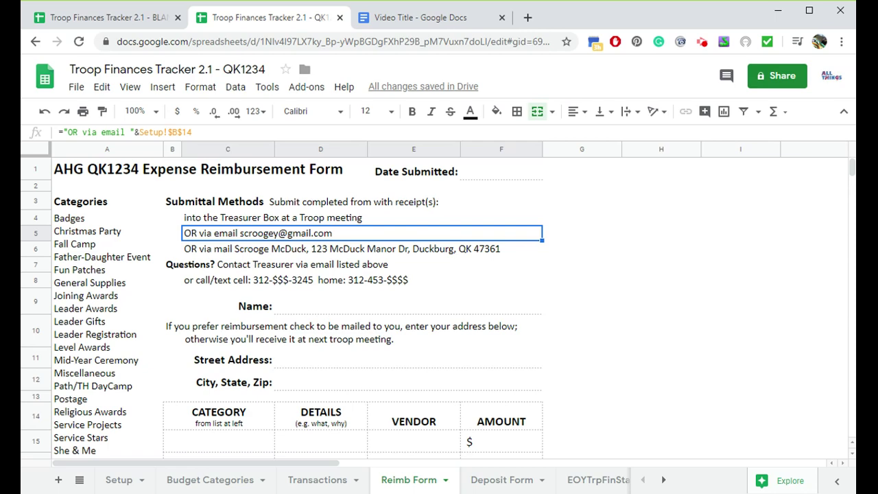
Check the Treasurer Email cell on the Setup sheet, which feeds the email line of the reimbursement form.
left_click(118, 480)
left_click(173, 256)
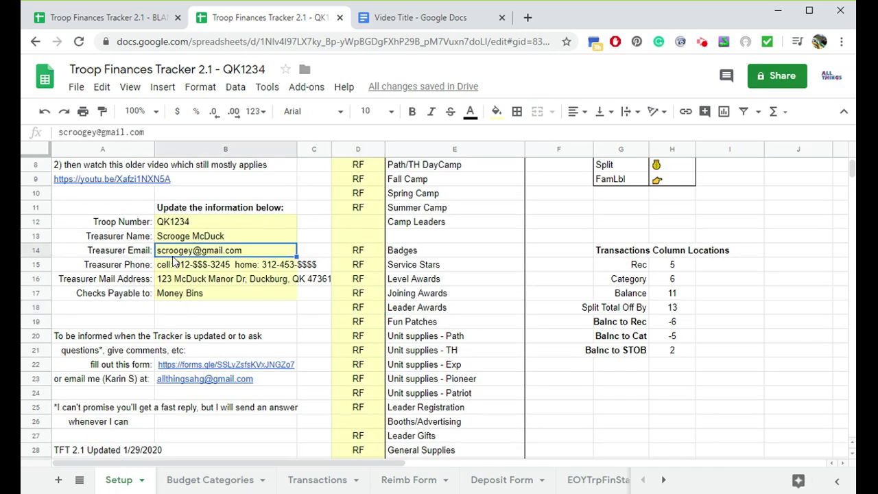
left_click(405, 482)
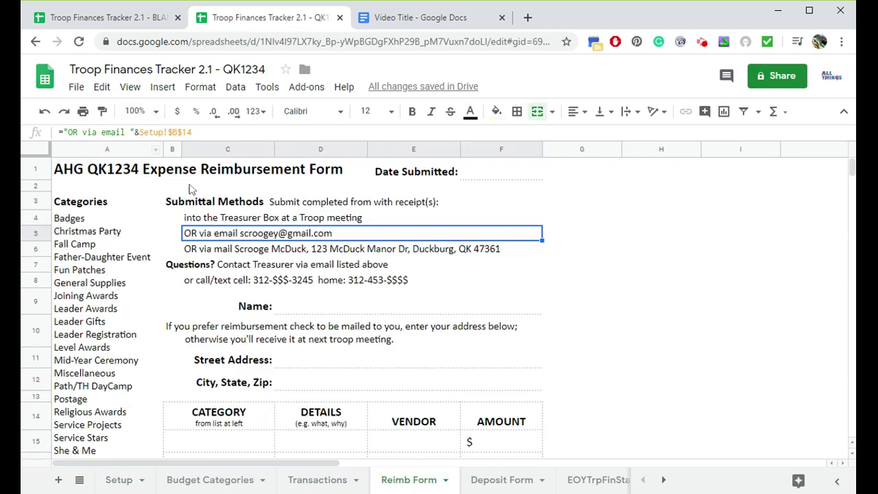
Inspect the reimbursement form's Submittal Methods lines and mailed-check note to see which hold plain text and which hold formulas.
left_click(210, 207)
left_click(209, 219)
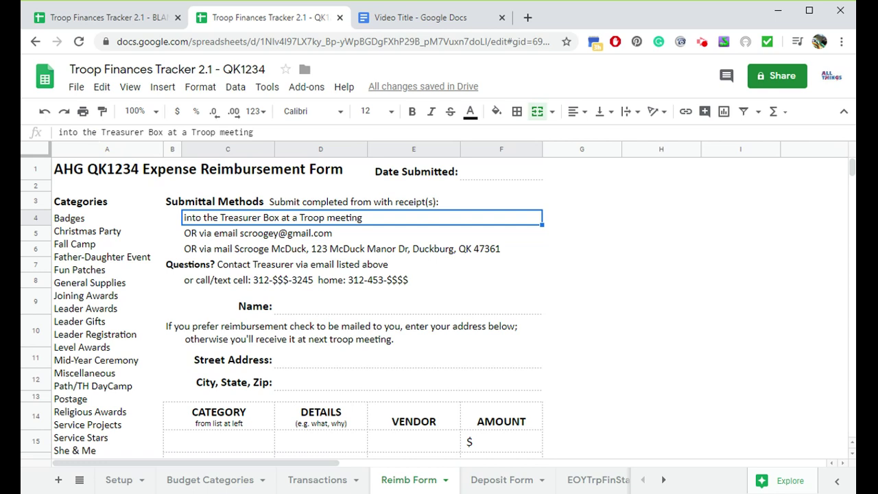
left_click_drag(102, 132, 163, 132)
left_click(205, 239)
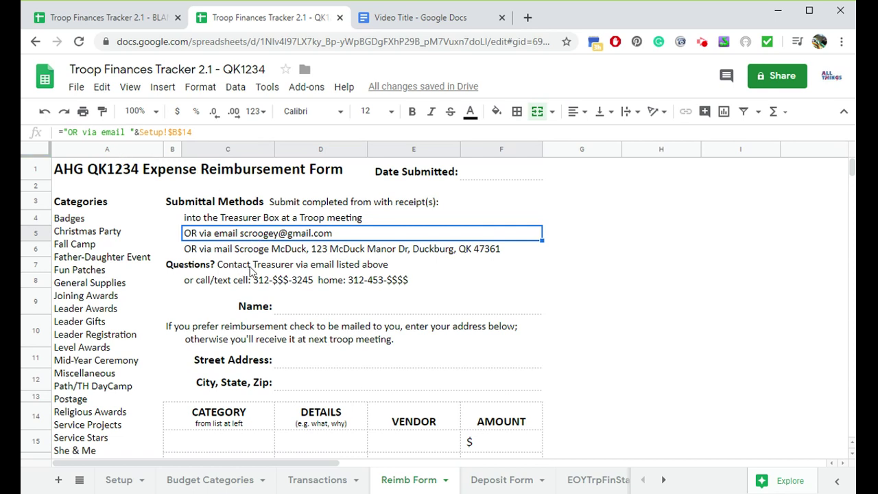
left_click(223, 342)
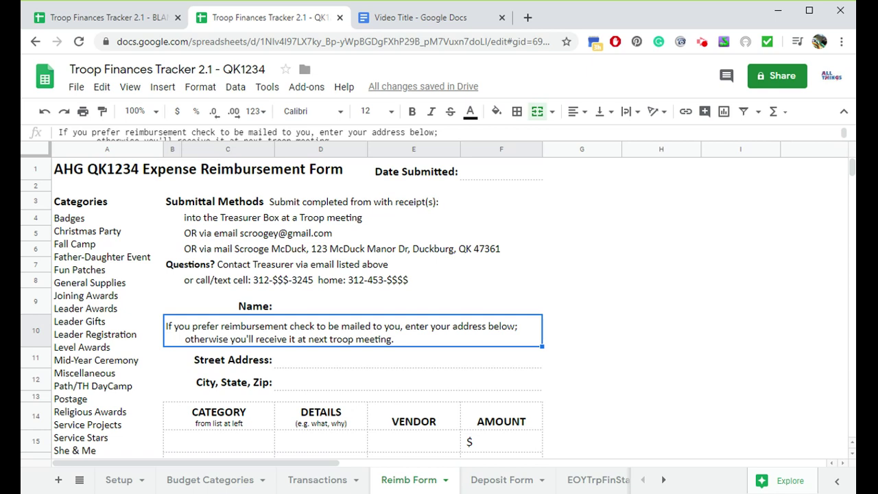
Examine the reimbursement form's Categories list alongside the category, details, vendor and amount table.
left_click(113, 338)
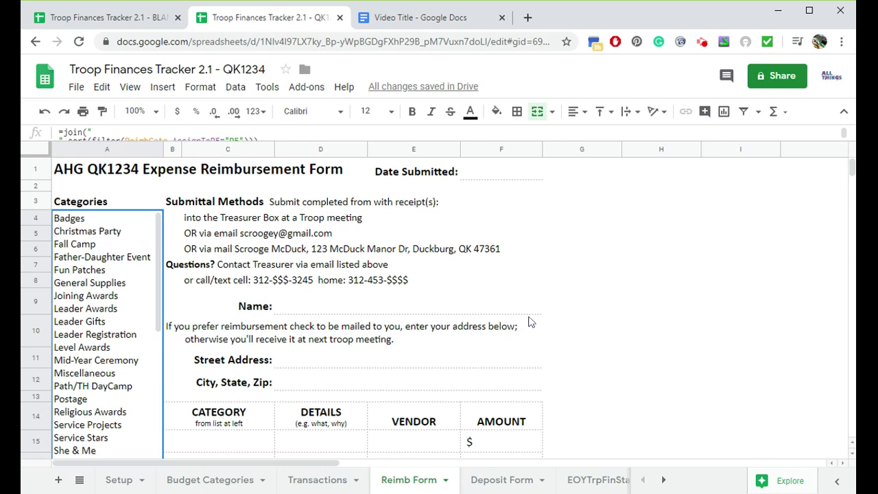
scroll(497, 374, "down", 2)
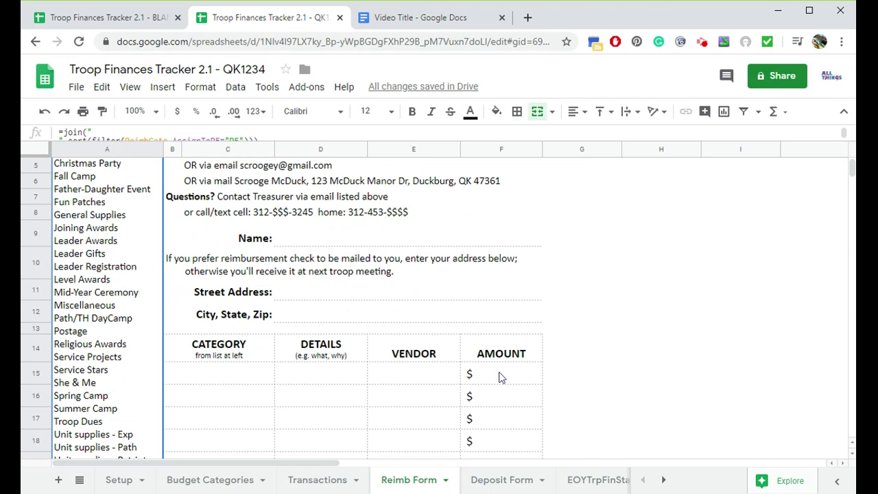
scroll(500, 377, "down", 3)
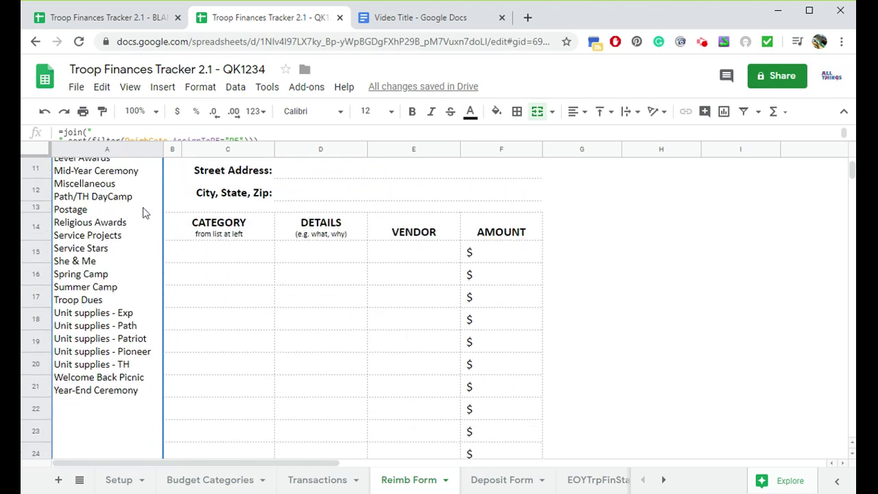
Review the reimbursement form's print settings, including the margin options and the custom top margin, and leave without printing.
left_click(76, 88)
scroll(144, 387, "down", 1)
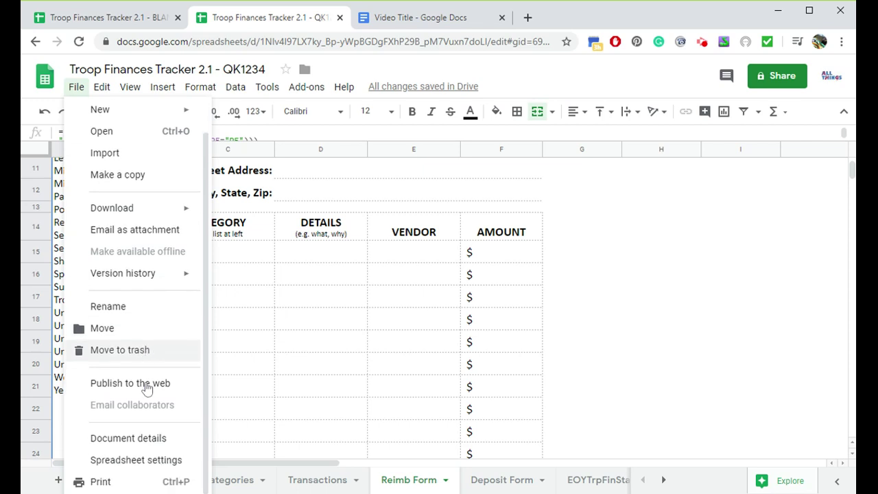
left_click(135, 482)
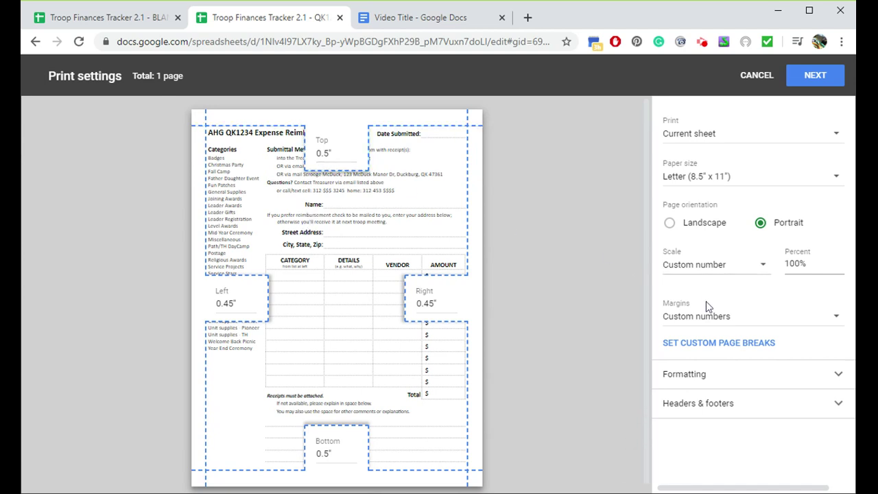
left_click(707, 319)
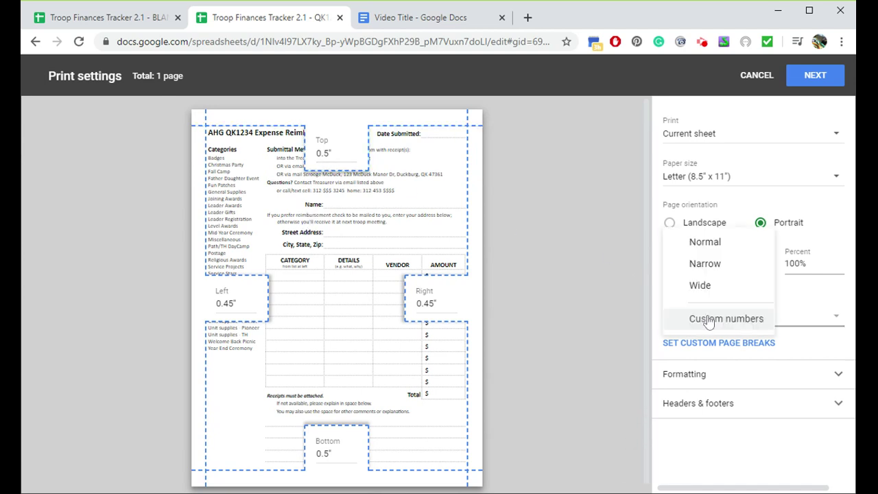
left_click(334, 145)
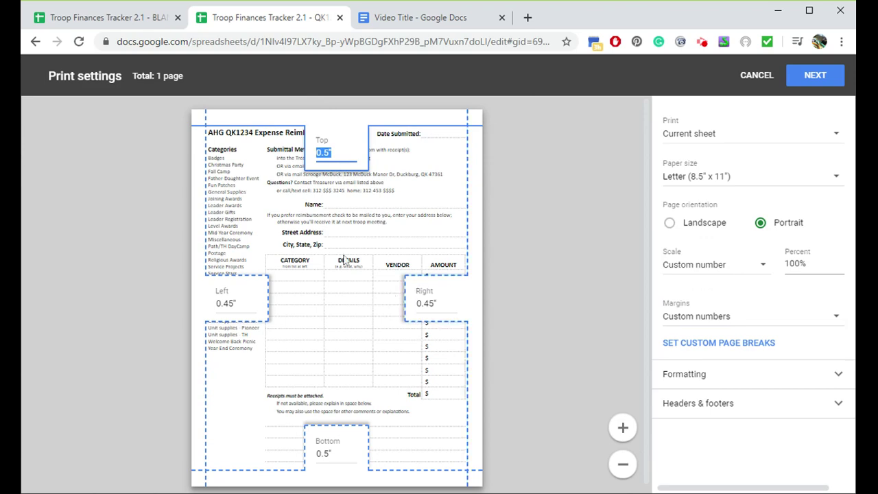
left_click(754, 79)
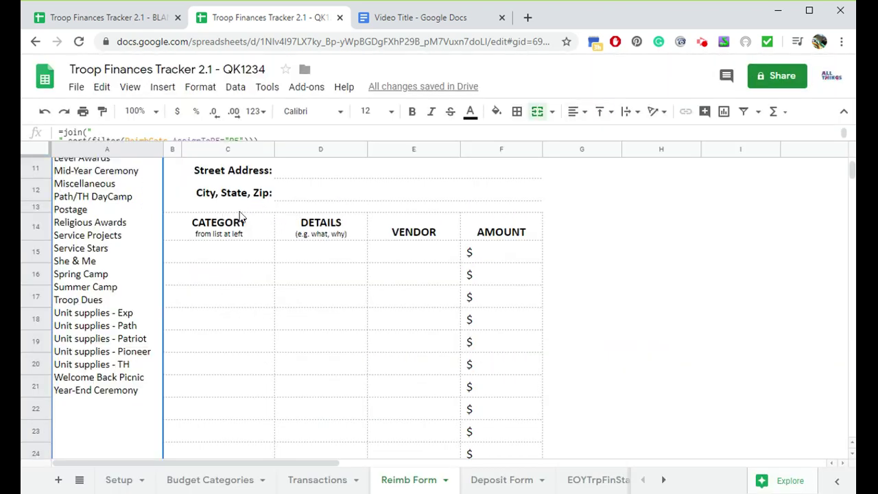
Slightly reduce the height of row 13 above the expense table and preview the reimbursement form's printout without saving it.
left_click_drag(43, 211, 43, 207)
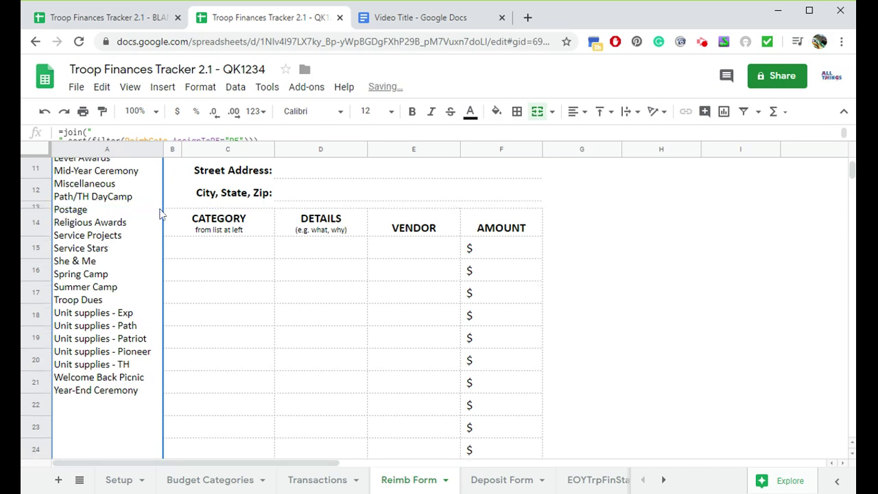
left_click(83, 112)
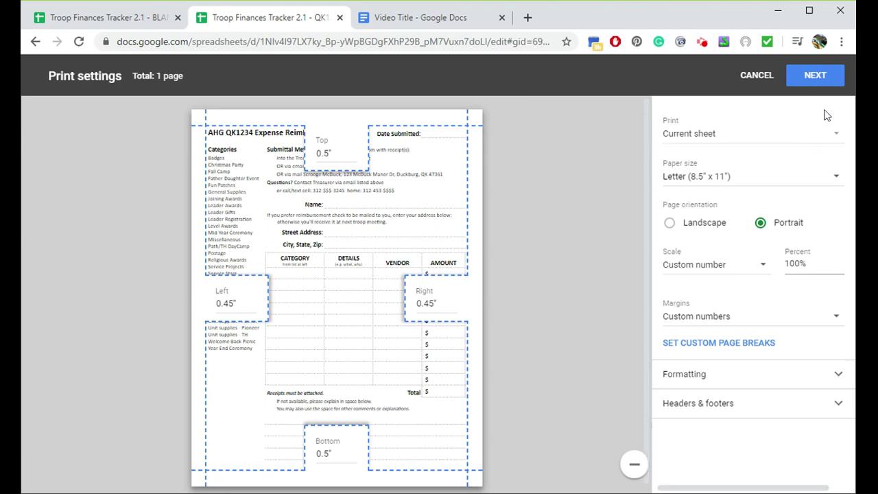
left_click(817, 78)
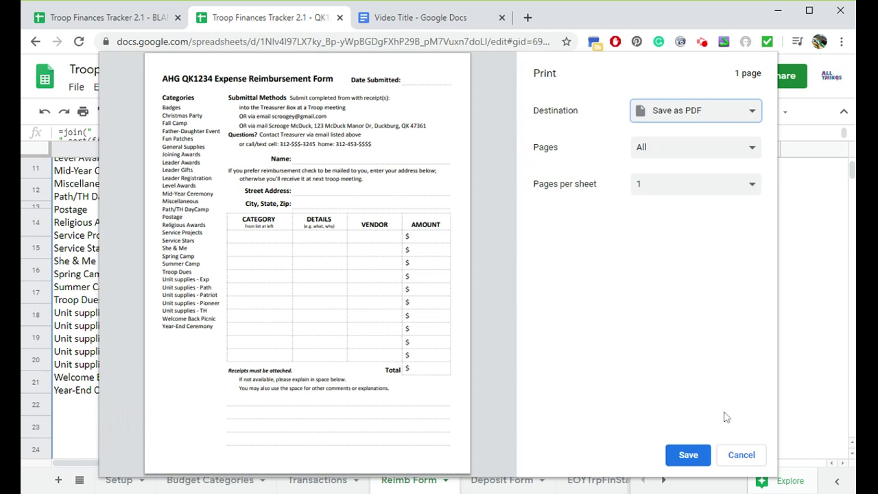
left_click(731, 456)
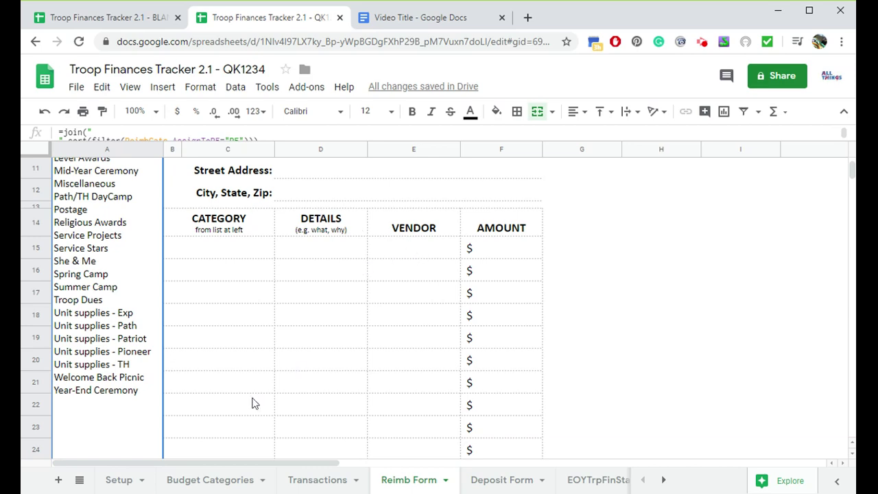
Check the contact email cell for tracker questions and comments below the treasurer details on the Setup sheet.
left_click(122, 480)
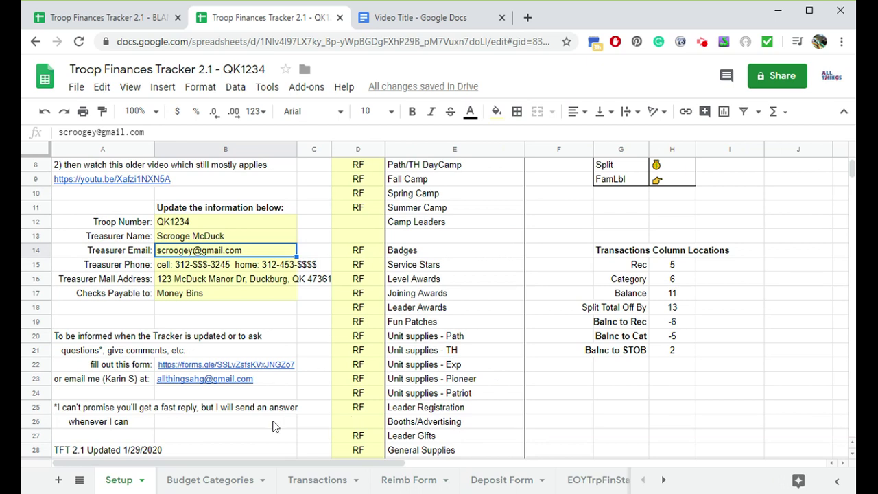
left_click(134, 383)
key("Right")
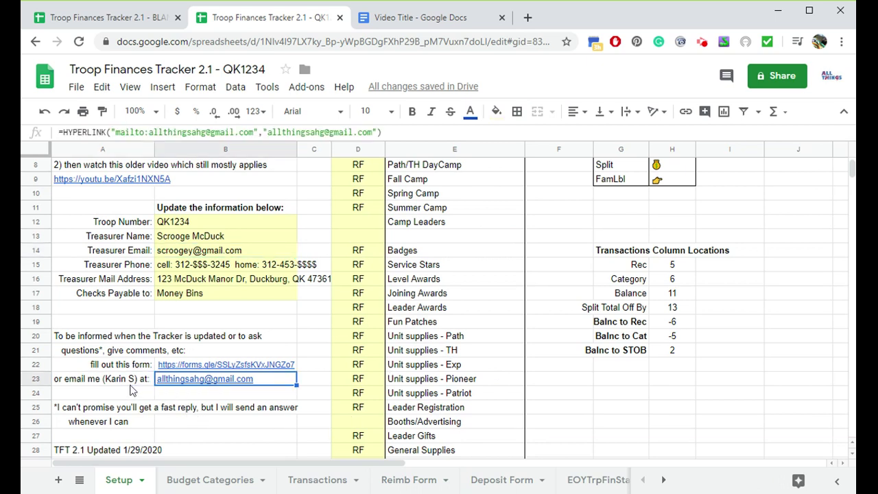